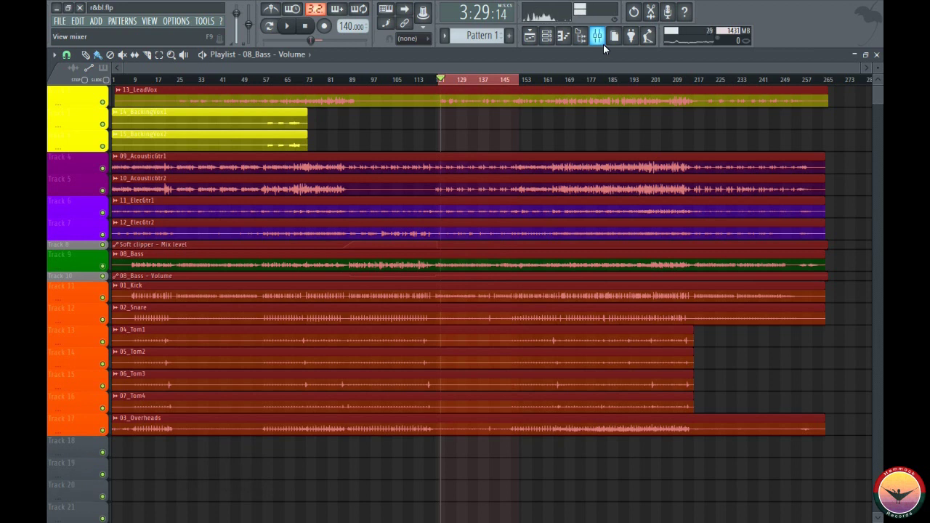
Step: Open the mixer, solo the lead vocal track and unmute the voice bus on insert 43 so the vocal is heard
click(603, 43)
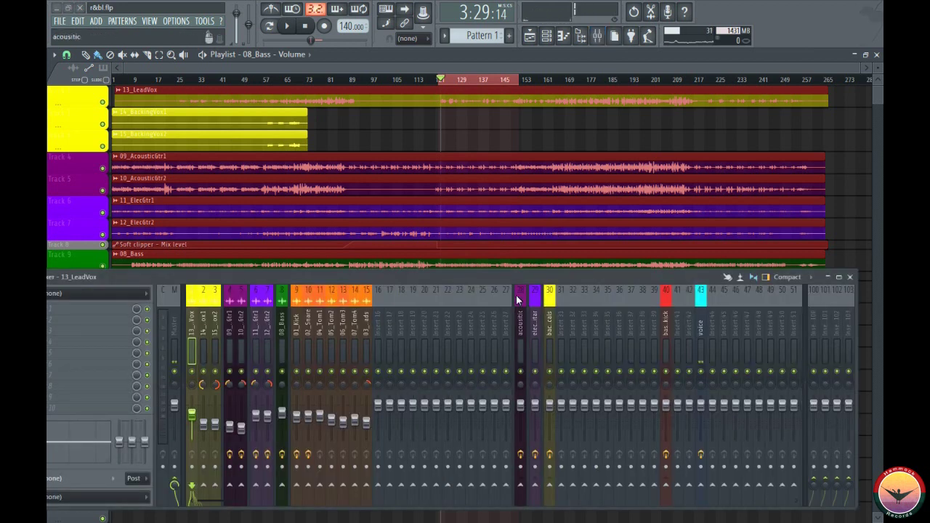
drag(523, 277, 575, 196)
right_click(251, 289)
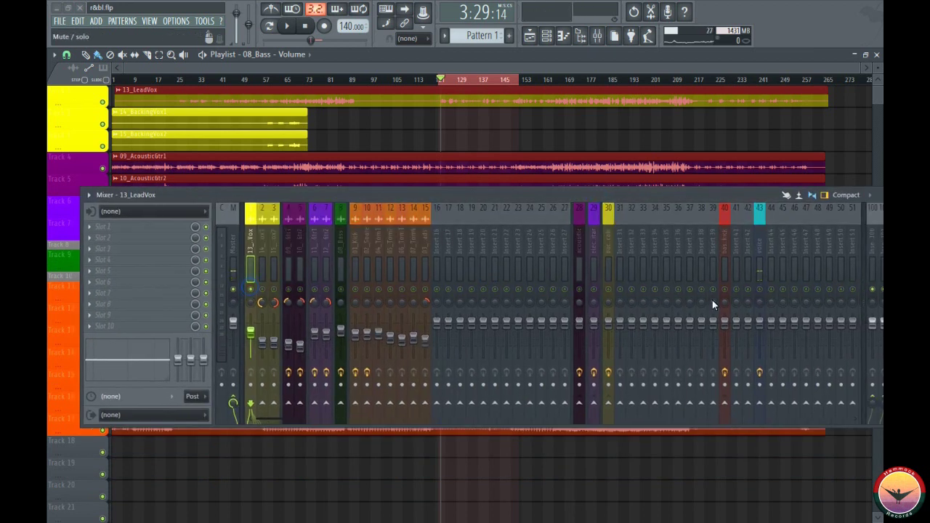
key(space)
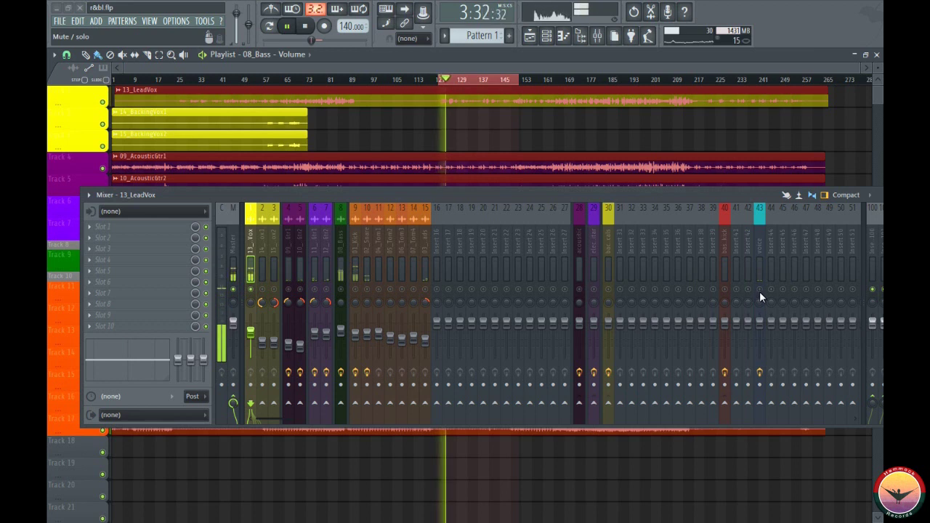
key(space)
click(759, 291)
Step: Load FabFilter Pro-Q into the first effect slot of the lead vocal track
click(104, 226)
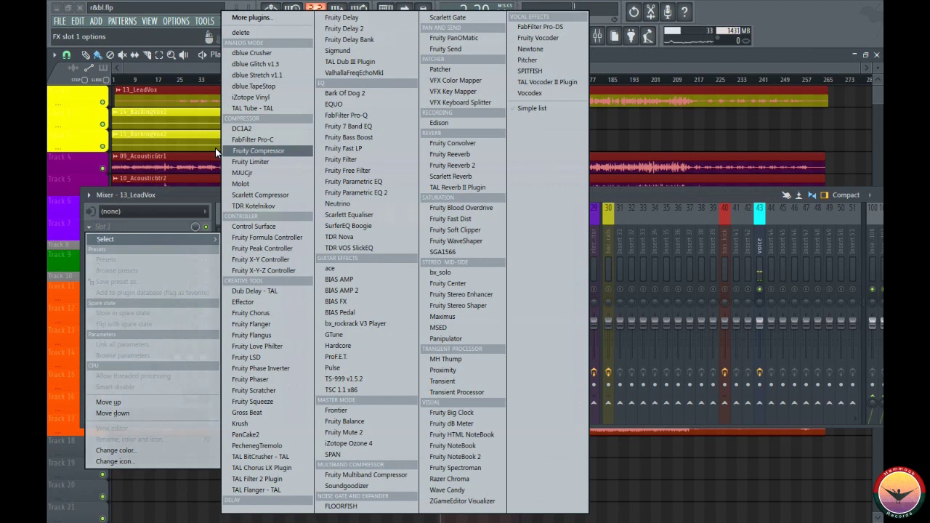
key(Up)
key(Up)
key(Up)
key(Up)
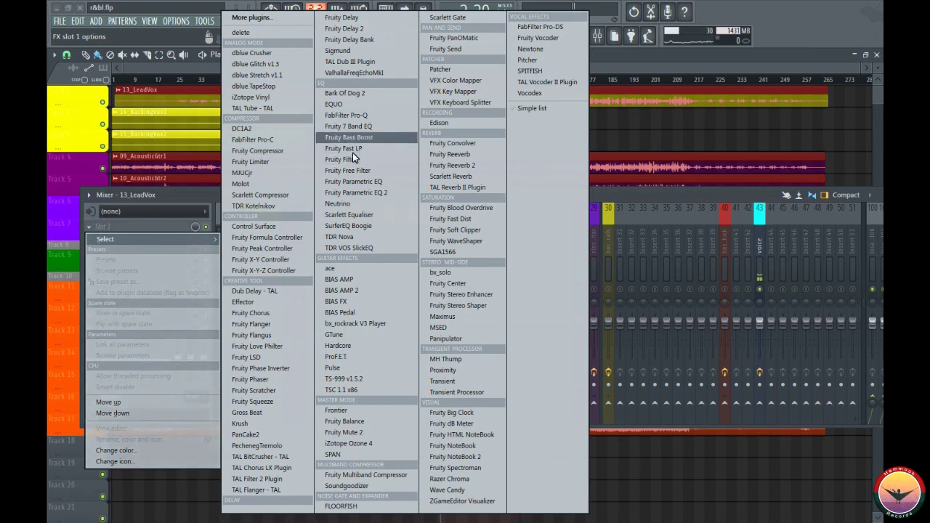
key(Return)
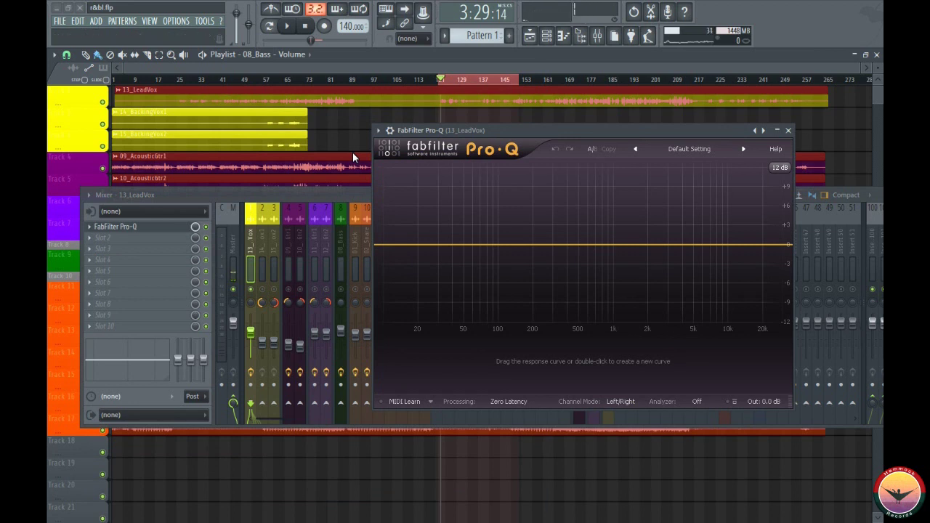
Step: Set Pro-Q's display range to 30 dB and its analyzer to Pre+Post, and play the lead vocal to view its spectrum
click(780, 168)
click(796, 220)
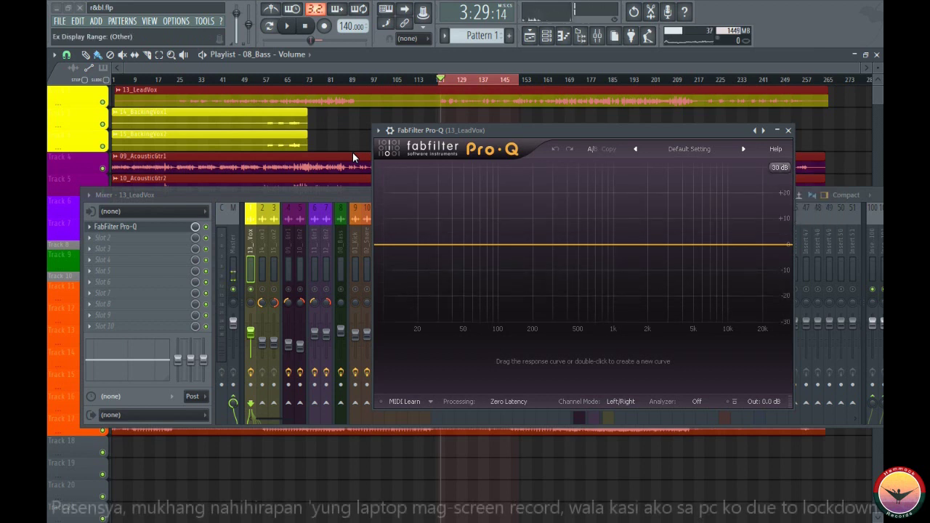
click(697, 401)
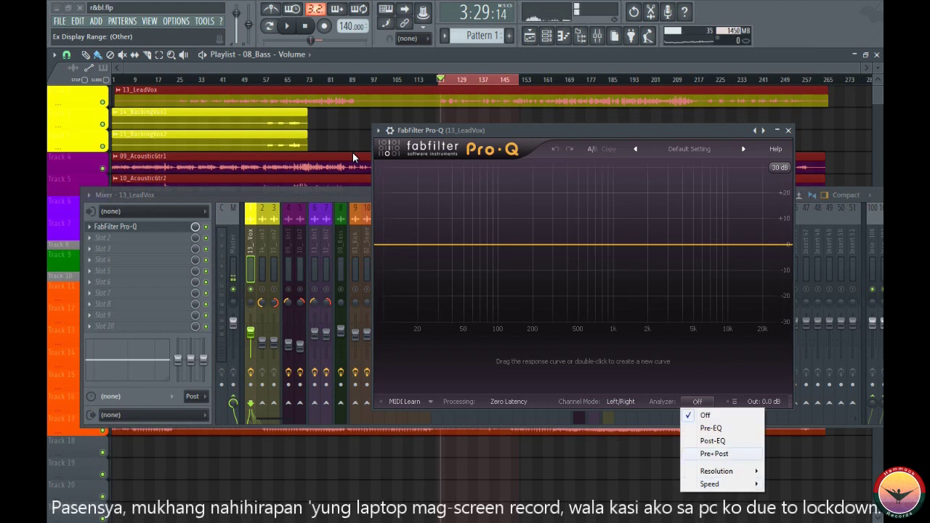
click(715, 453)
key(space)
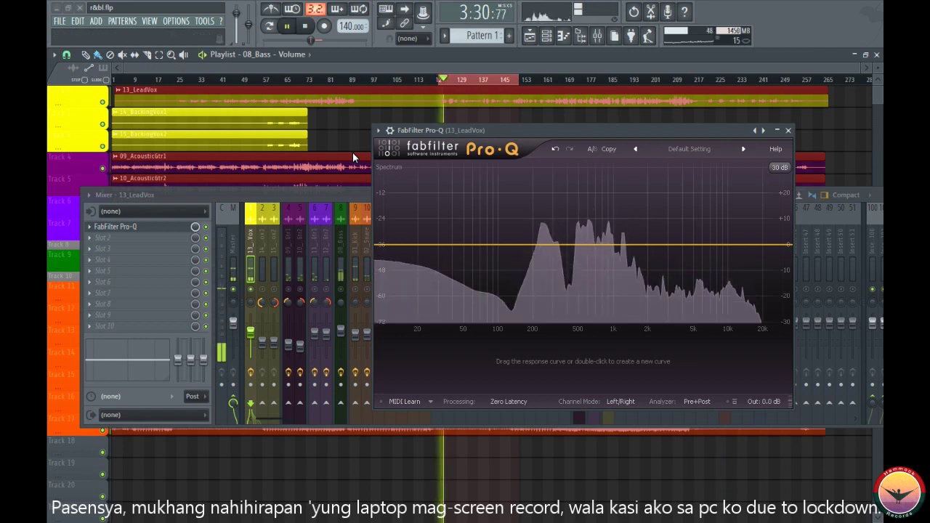
key(space)
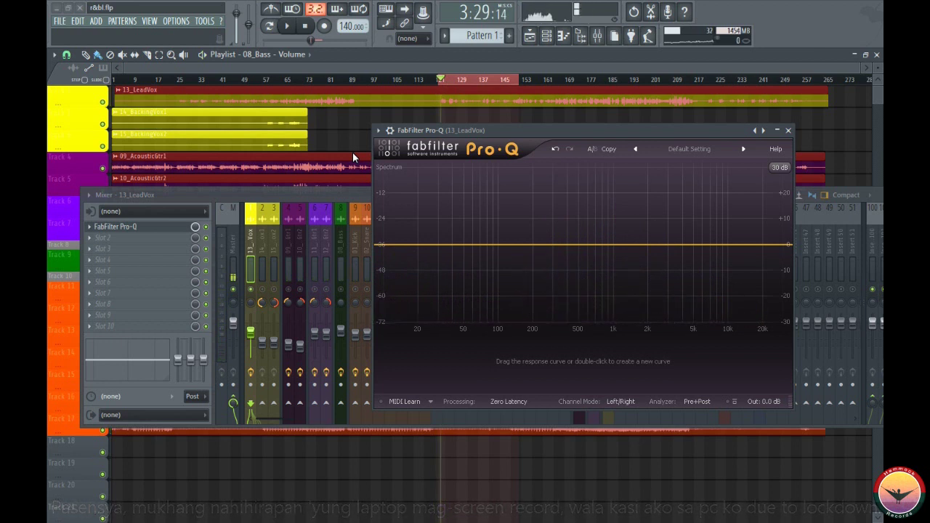
key(space)
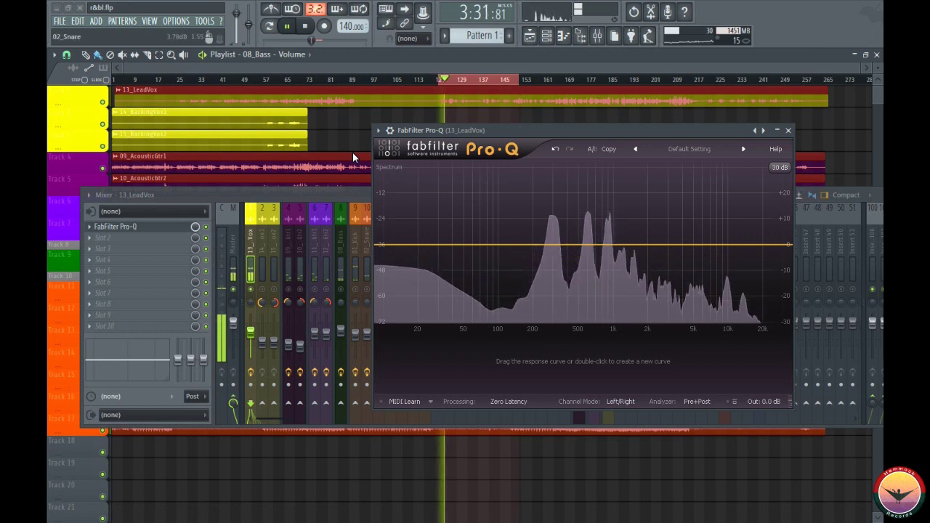
key(space)
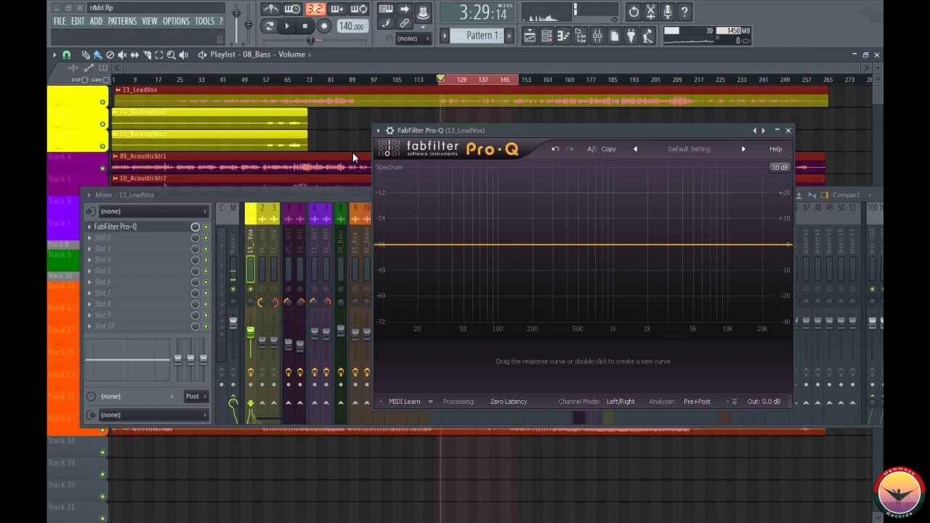
Step: Add a low-shelf band at about 20 Hz with -30 dB gain to cut the vocal's low end, and audition it
drag(392, 244, 420, 283)
key(space)
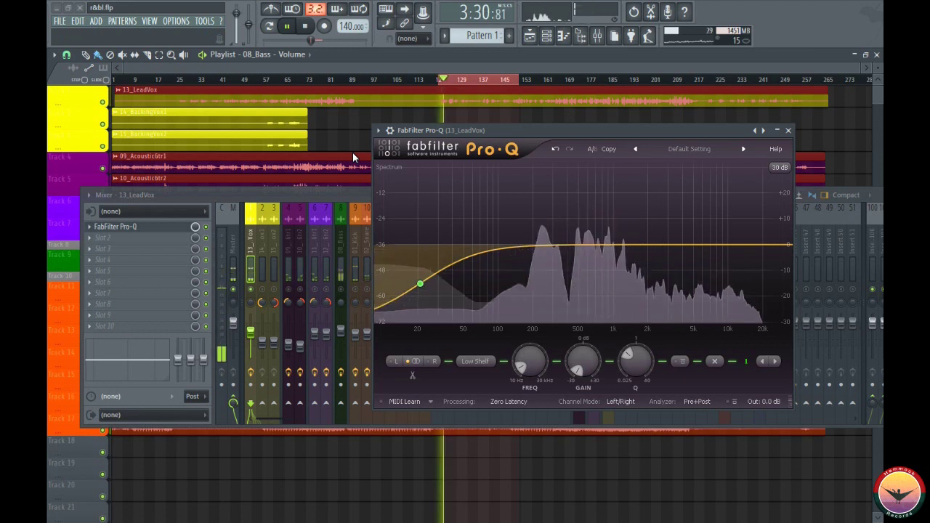
key(space)
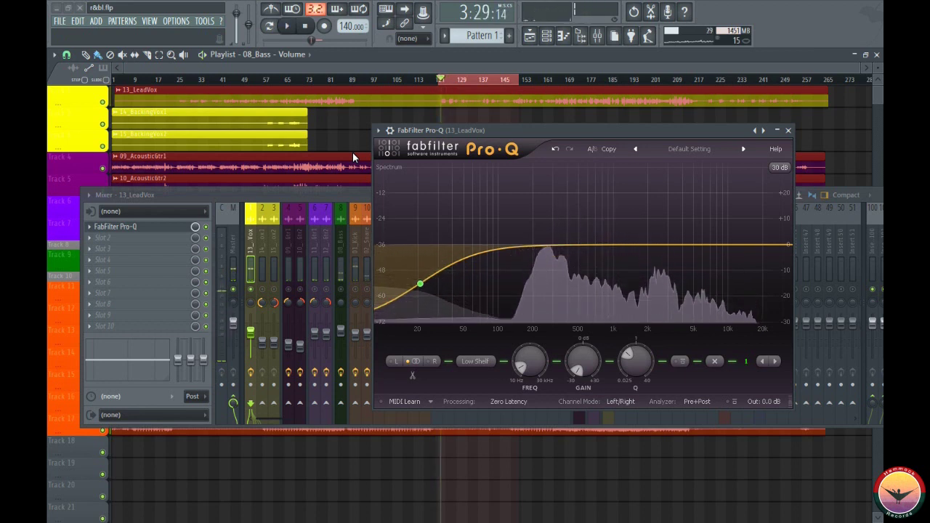
Step: Compare playback of the lead vocal with Pro-Q bypassed and enabled
key(F9)
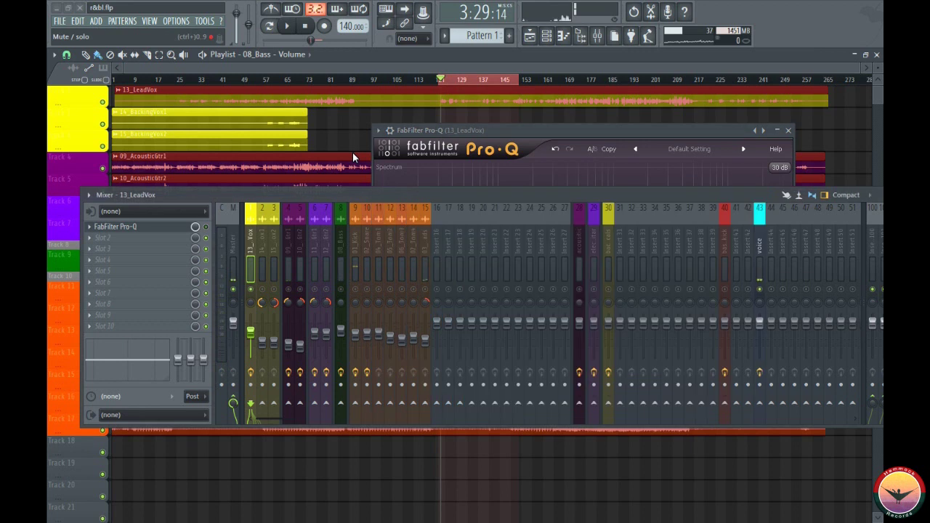
key(space)
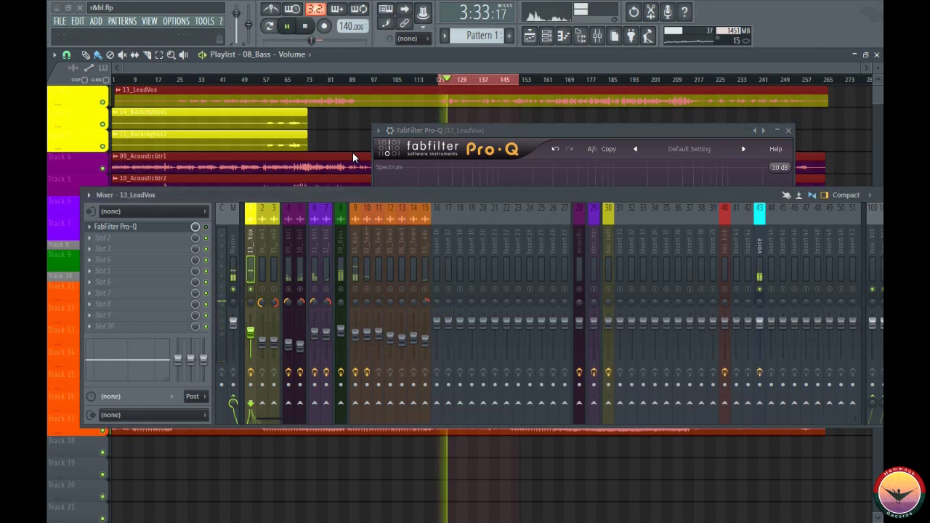
key(space)
key(space)
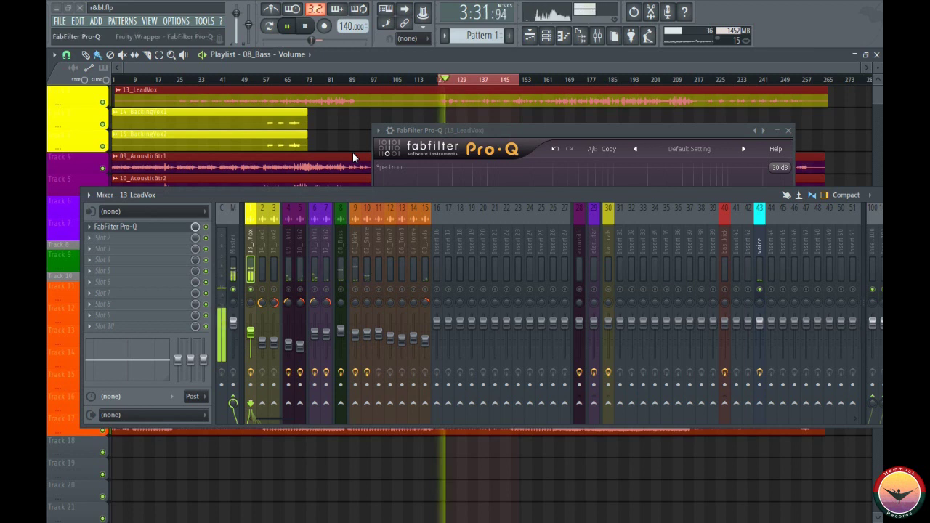
key(space)
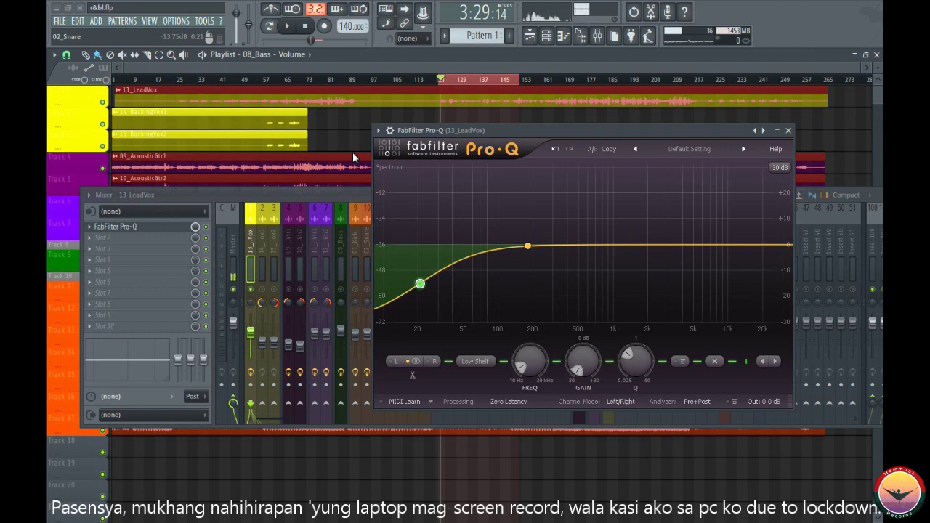
Step: Add a second bell band to the vocal EQ and sweep it to about 141 Hz at +8.1 dB during playback
double_click(524, 229)
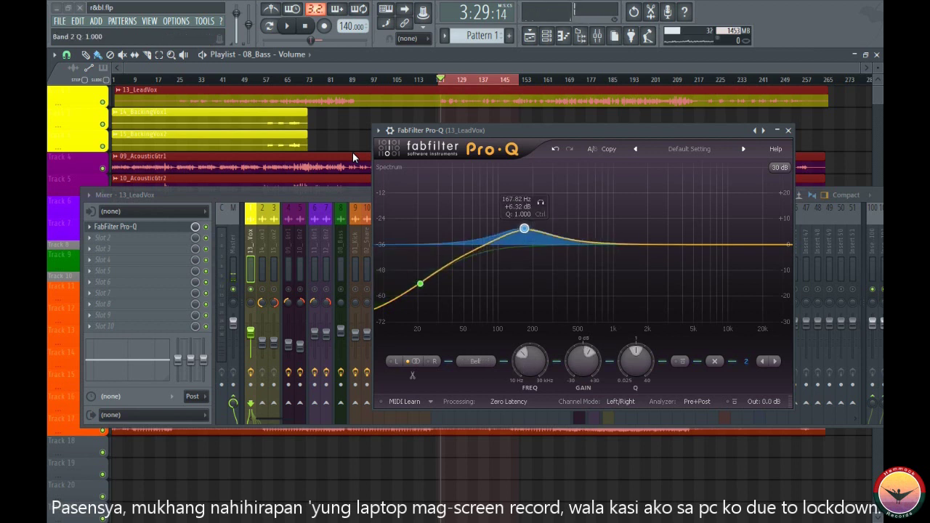
key(space)
drag(524, 229, 517, 225)
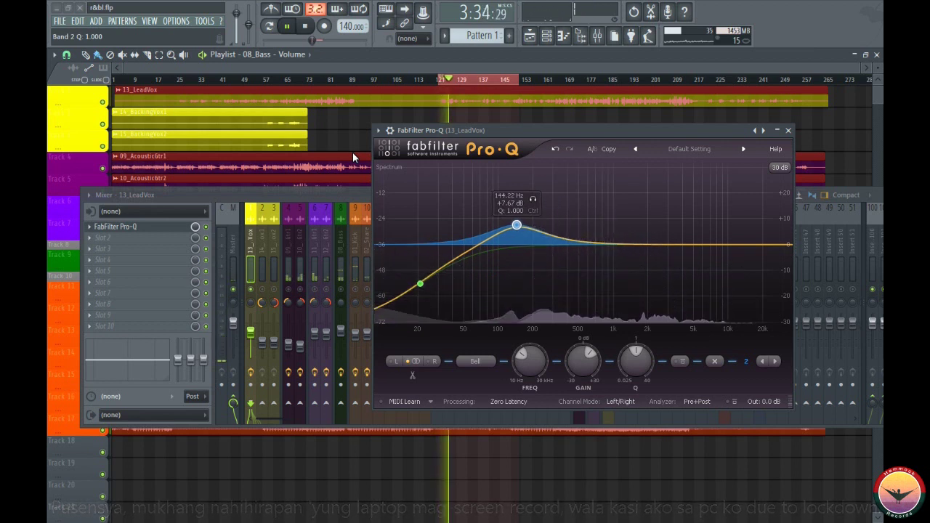
drag(517, 225, 515, 224)
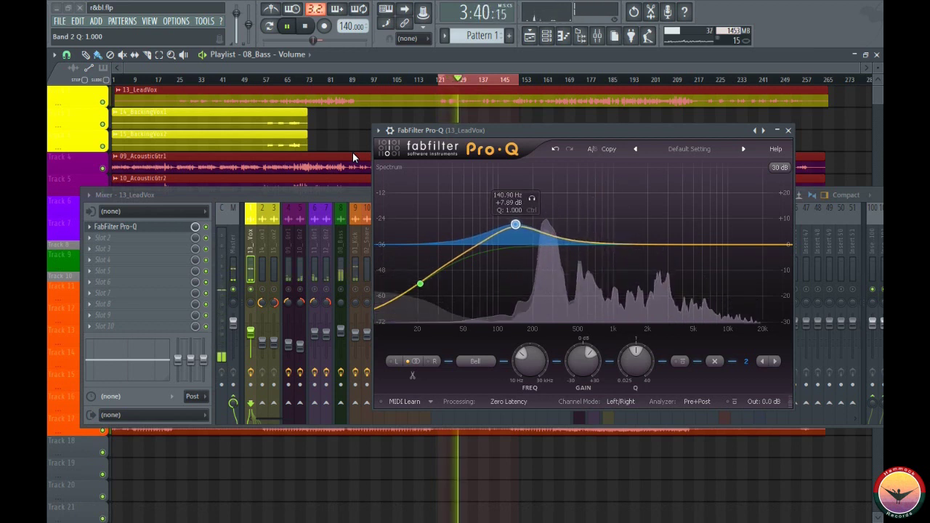
drag(516, 224, 515, 224)
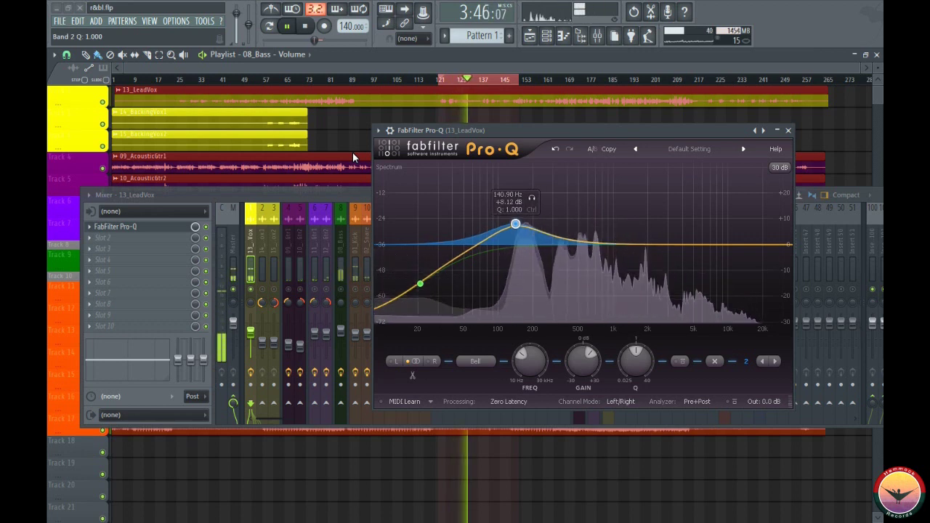
key(space)
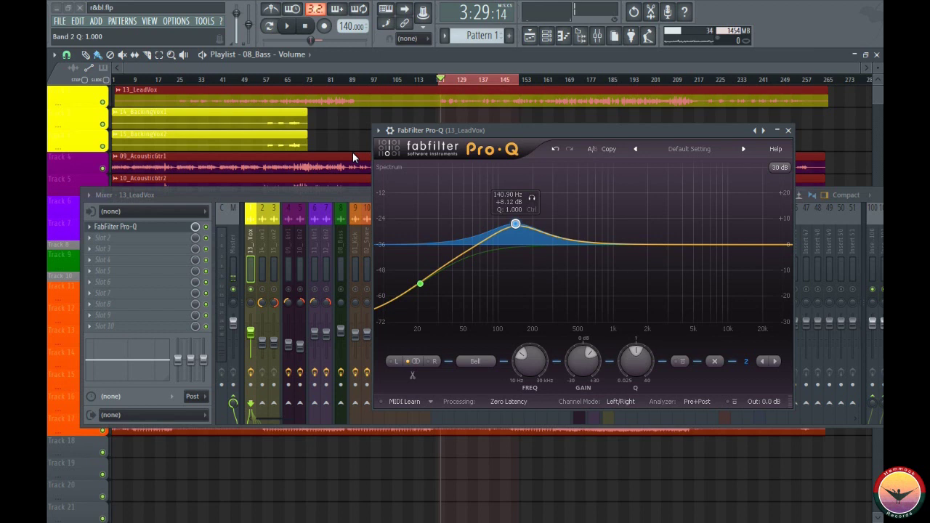
Step: Set band 2's gain to -4 dB and audition the cut on the lead vocal
double_click(584, 361)
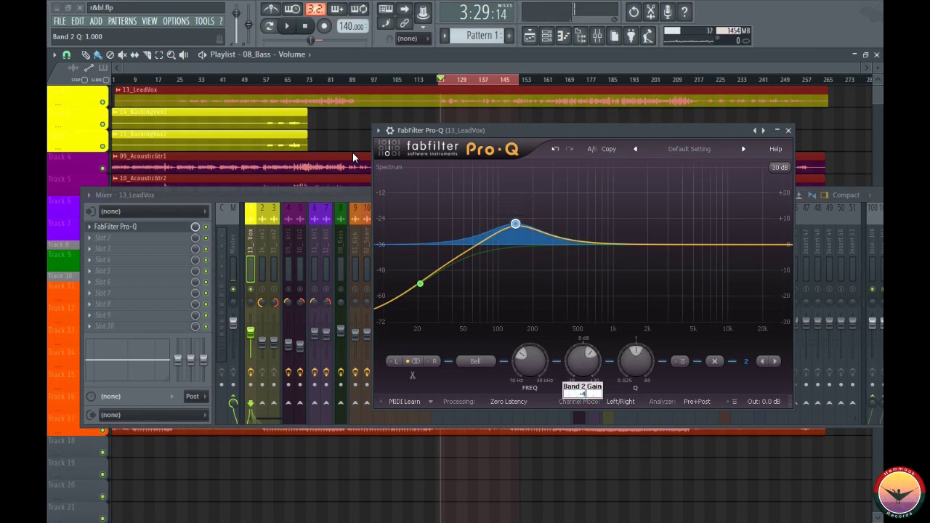
text(-4.00 dB)
key(Return)
key(space)
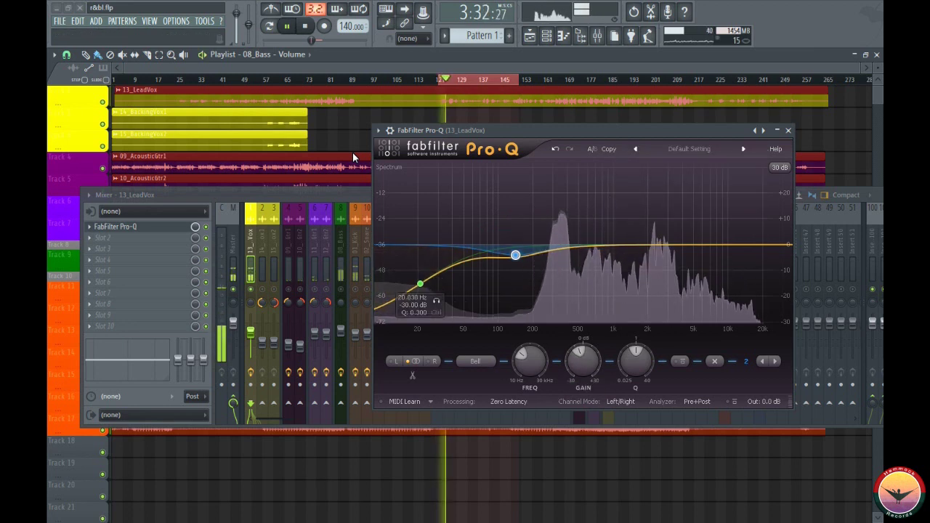
key(space)
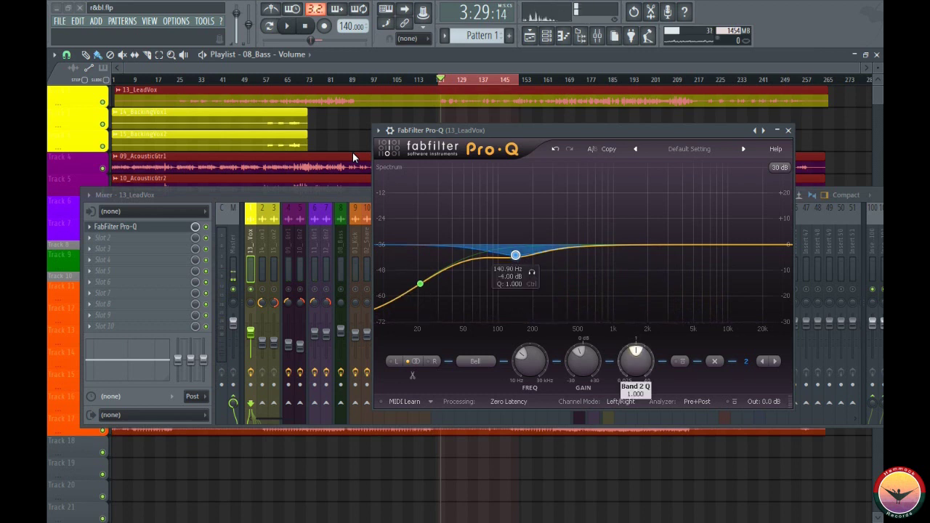
Step: Narrow band 2 by setting its Q to 15.5, and audition the result on the lead vocal
drag(636, 362, 636, 357)
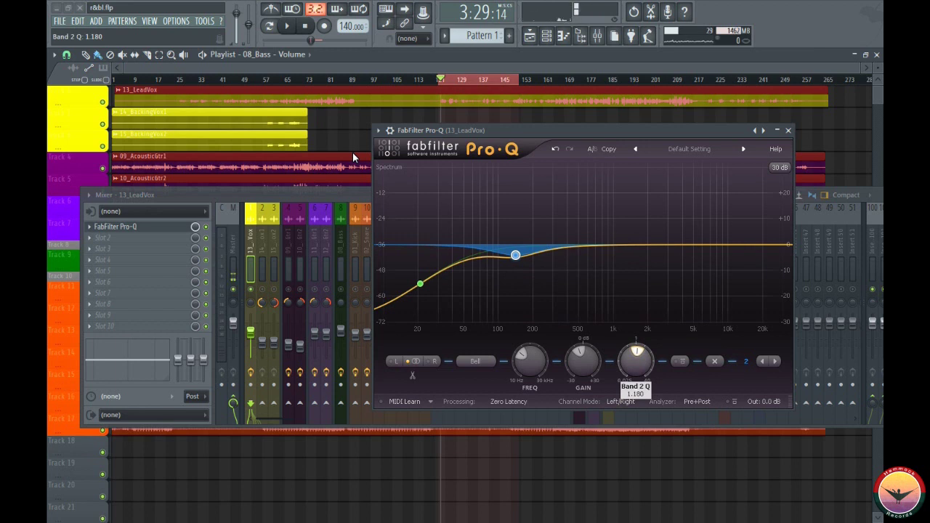
double_click(636, 356)
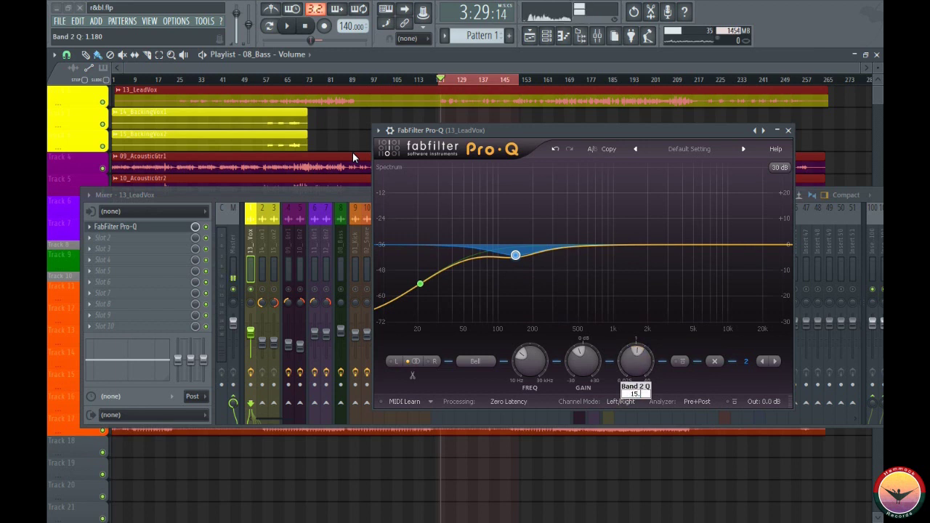
key(Return)
key(space)
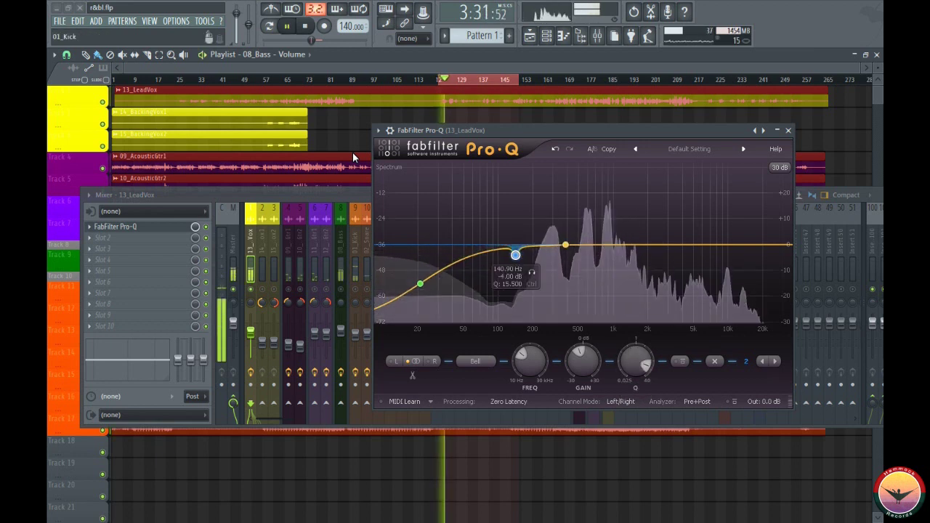
key(space)
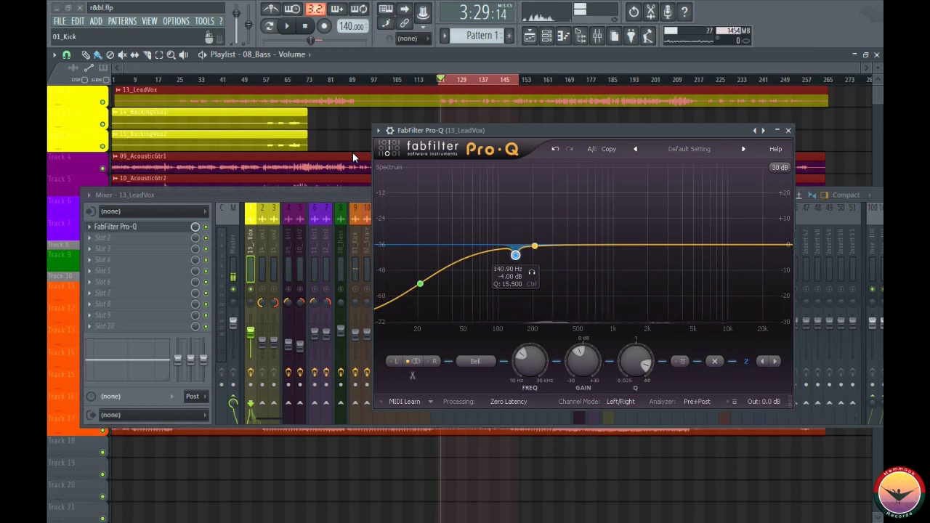
Step: Add a third bell band at about 205 Hz boosted to about +15 dB with a Q of about 1.98, and audition it
mouse_move(542, 245)
mouse_down()
mouse_move(552, 206)
mouse_move(534, 205)
mouse_up()
key(space)
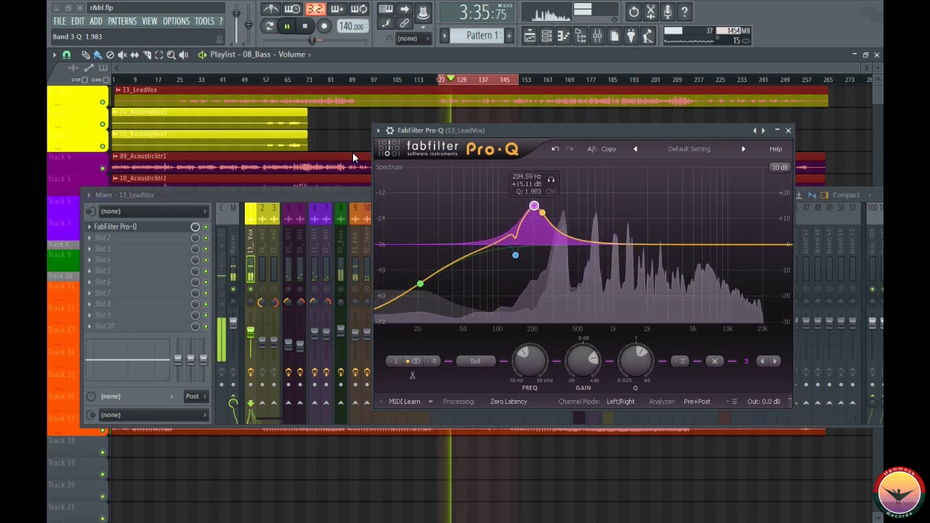
key(space)
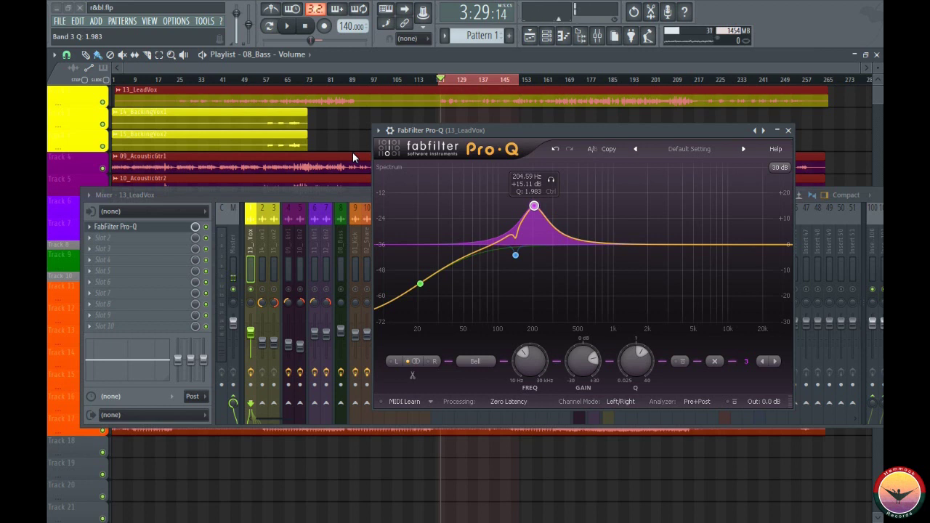
Step: Set band 3's gain to -4.5 dB
double_click(583, 361)
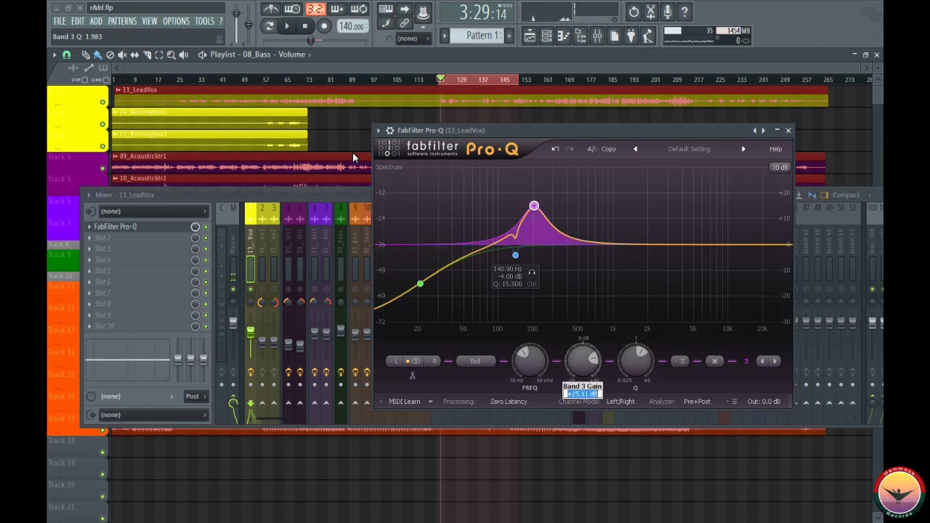
text(5)
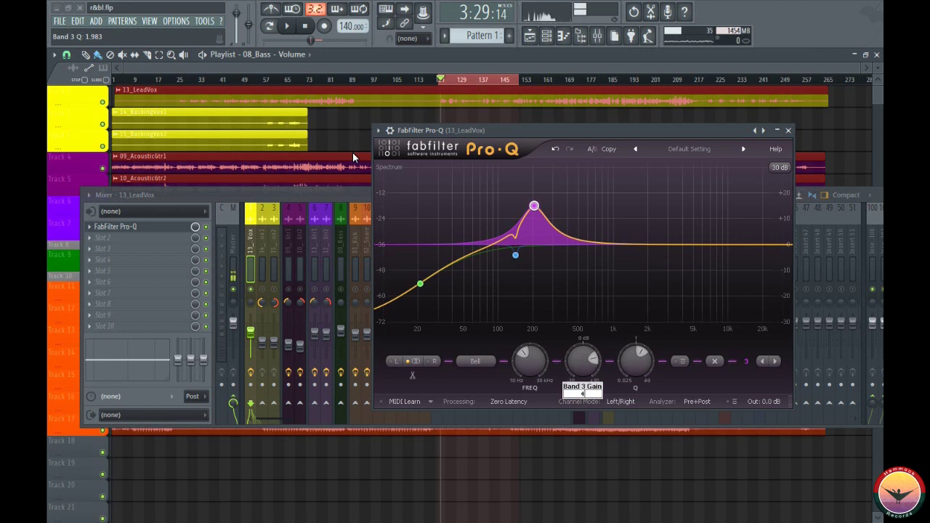
text(4.5)
key(Return)
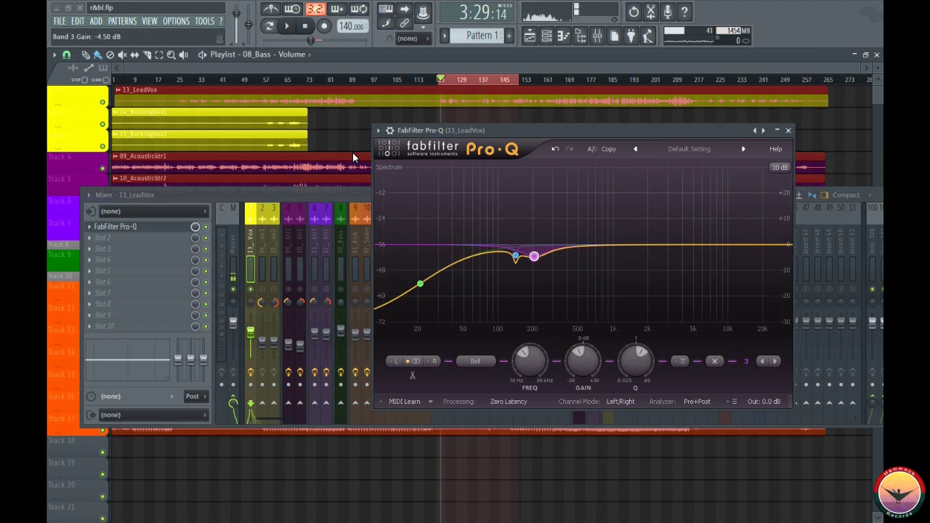
Step: Audition the band 3 cut on the lead vocal, and narrow the band by setting its Q to 14
key(space)
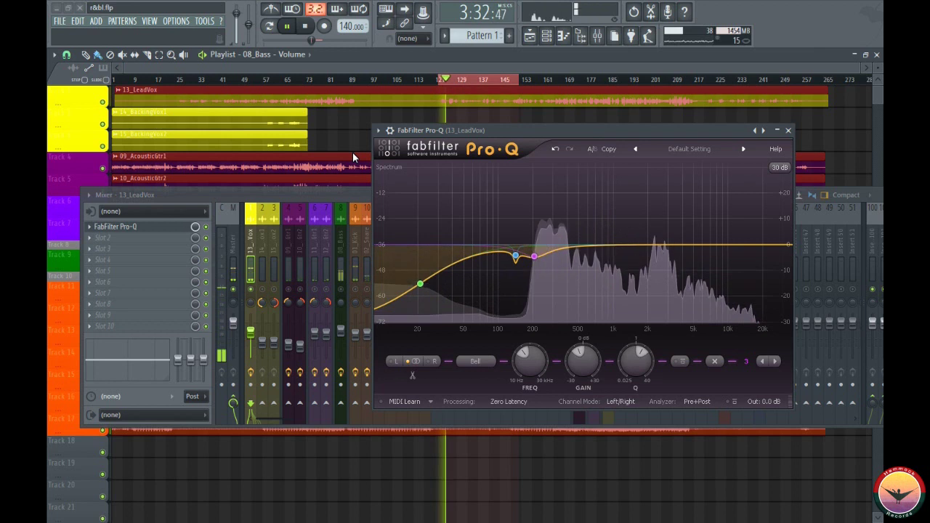
key(space)
mouse_move(636, 361)
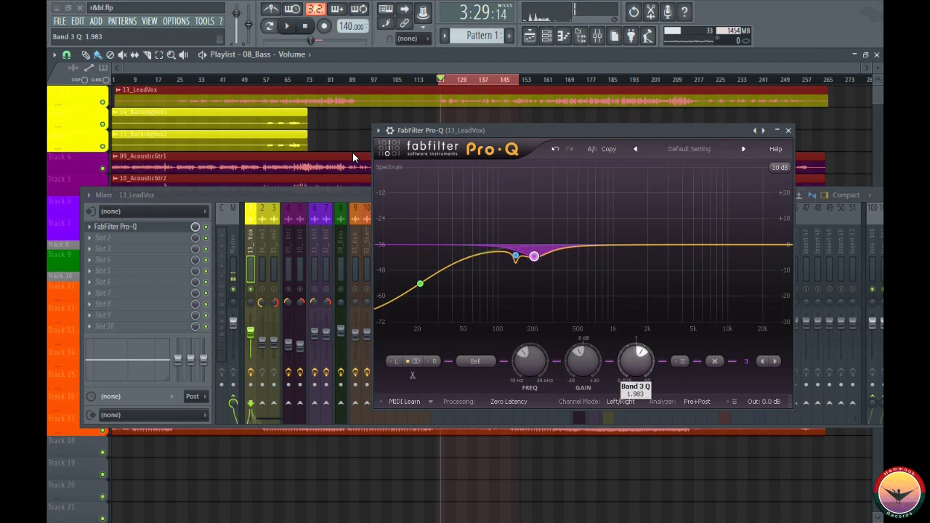
double_click(637, 361)
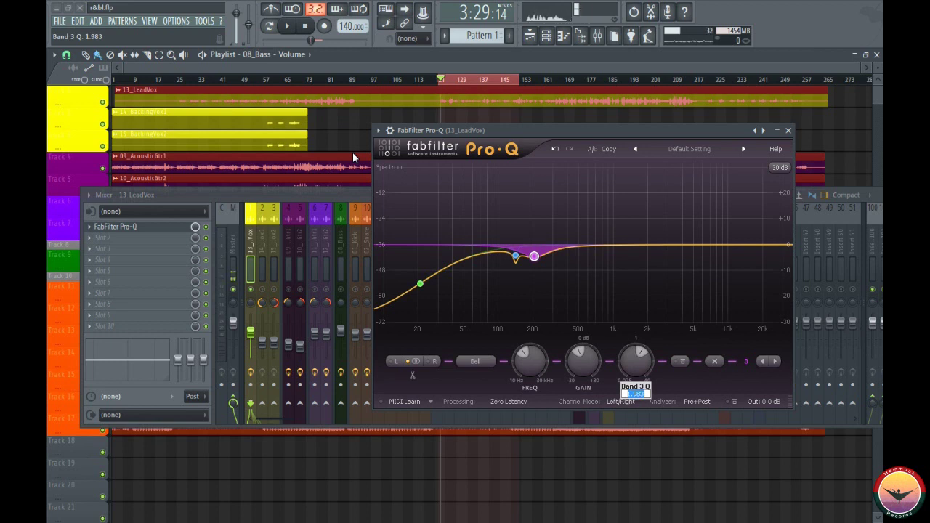
text(14)
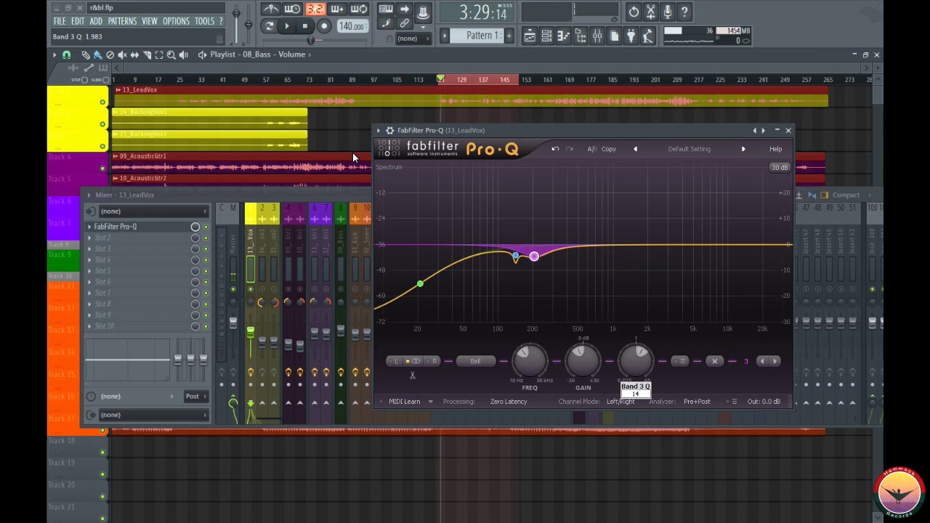
key(Return)
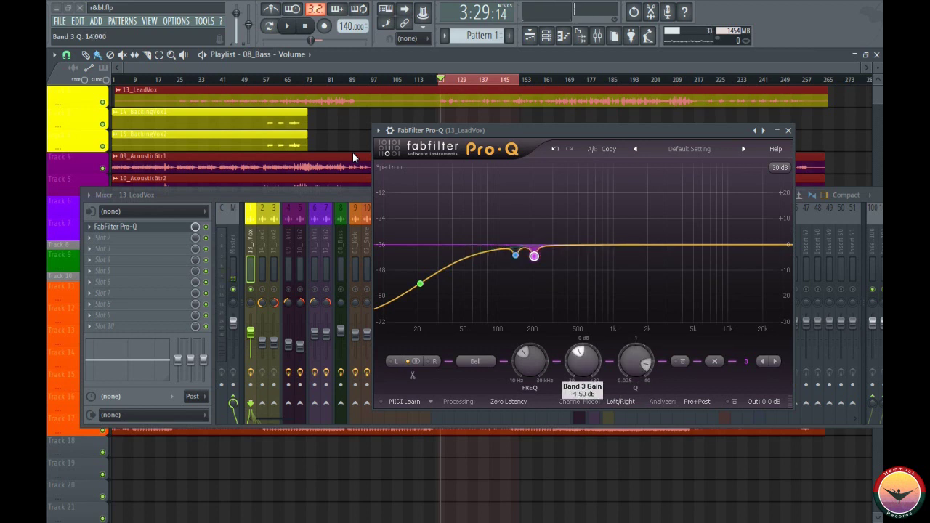
key(space)
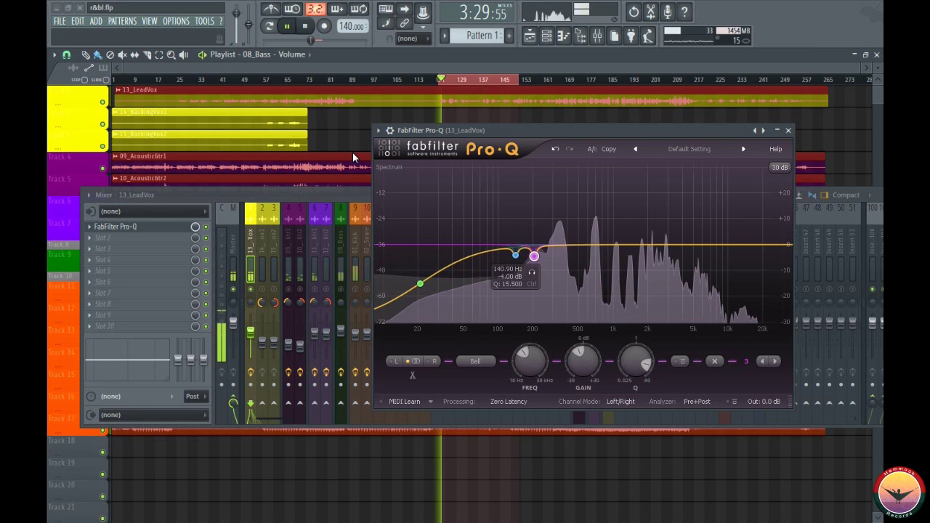
key(space)
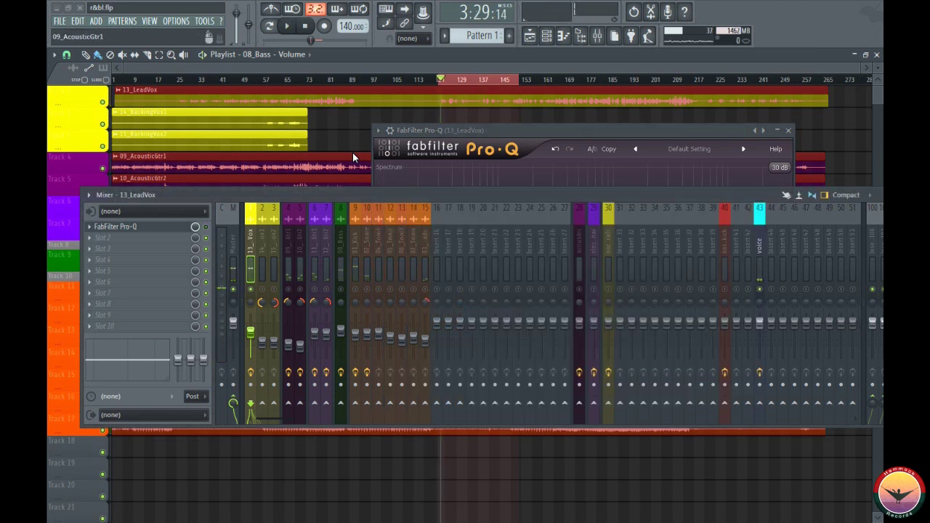
Step: Compare the soloed lead vocal with the Pro-Q equalizer bypassed and enabled
key(space)
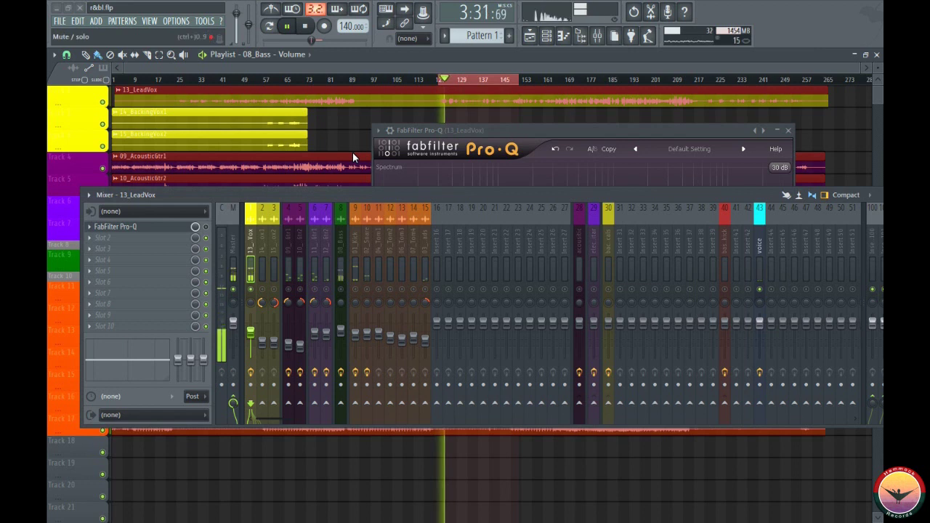
key(space)
key(space)
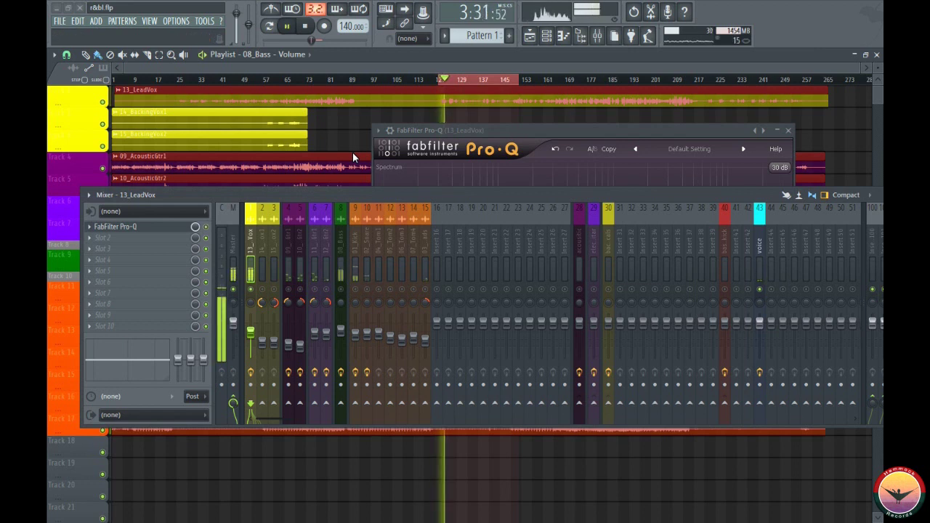
key(space)
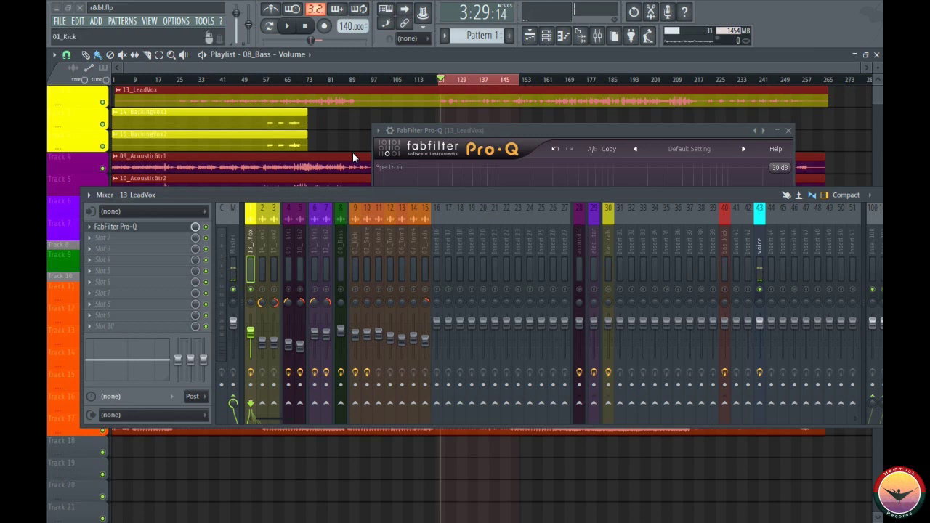
Step: Move the Pro-Q window slightly higher, and bring the mixer in front of it
drag(553, 130, 564, 107)
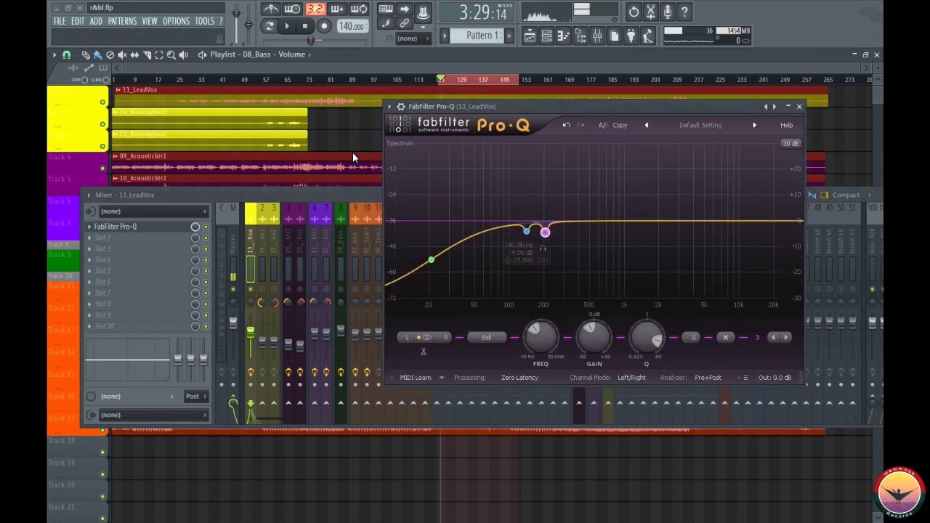
mouse_move(527, 231)
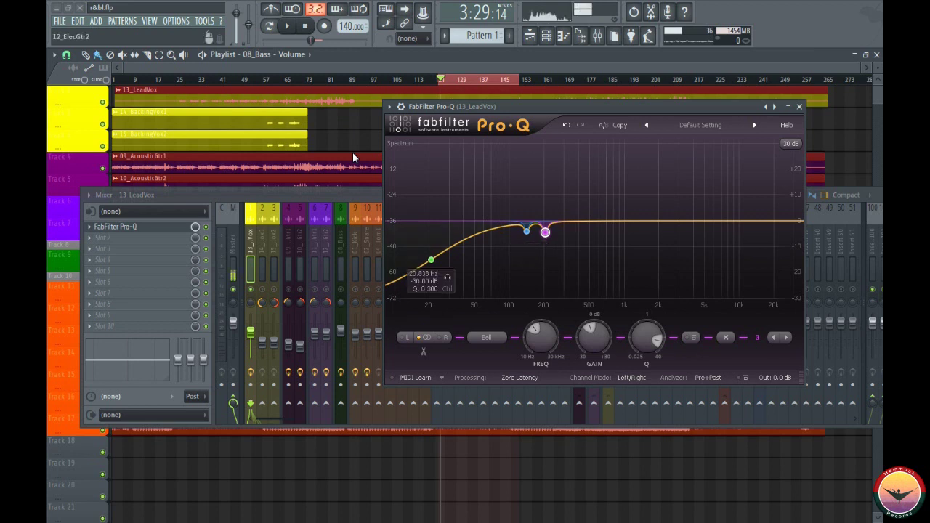
key(F9)
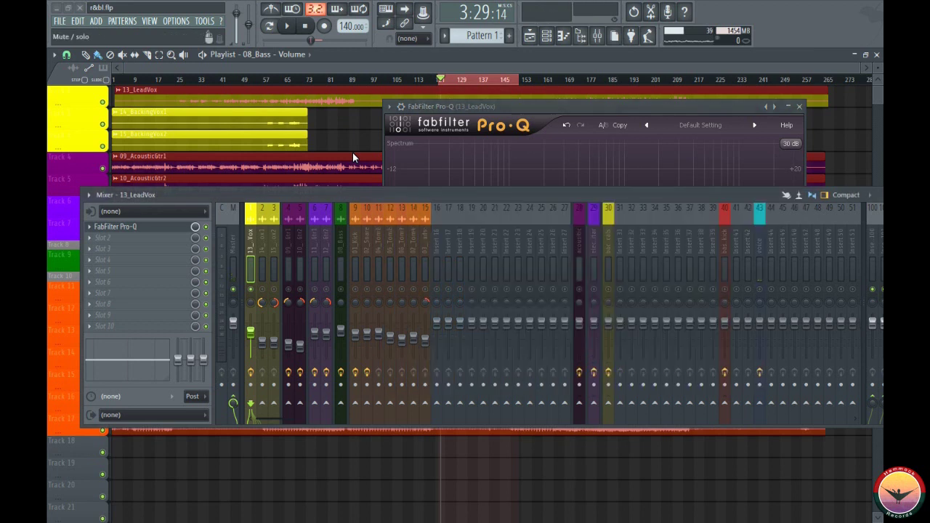
Step: Unsolo the lead vocal and compare the full mix with its Pro-Q bypassed and enabled
key(space)
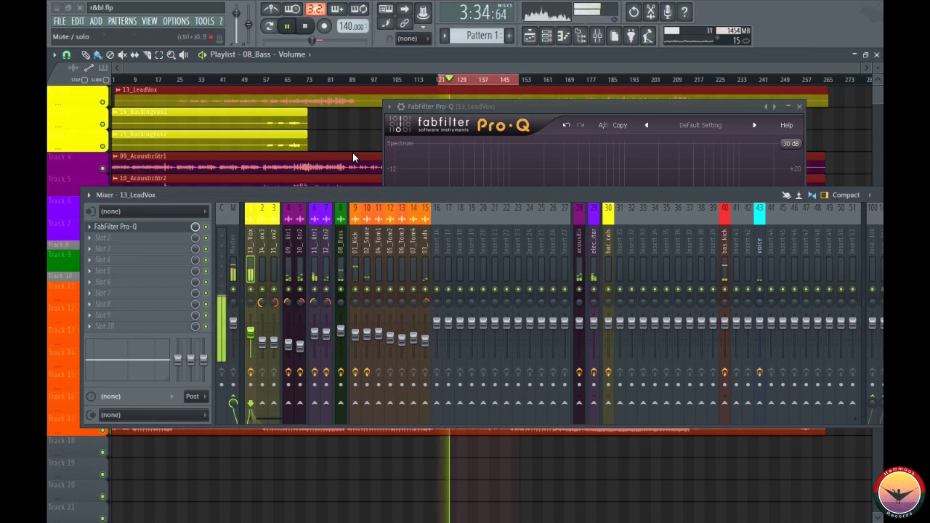
key(space)
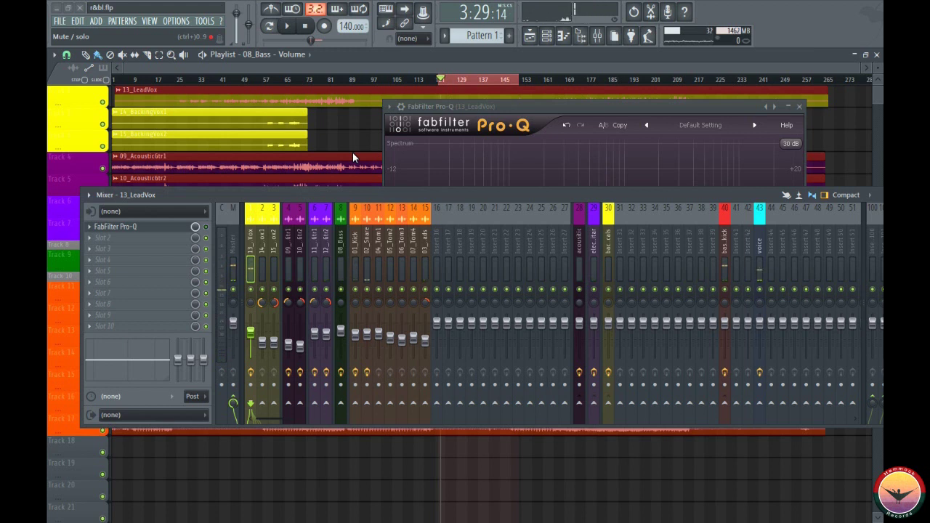
key(space)
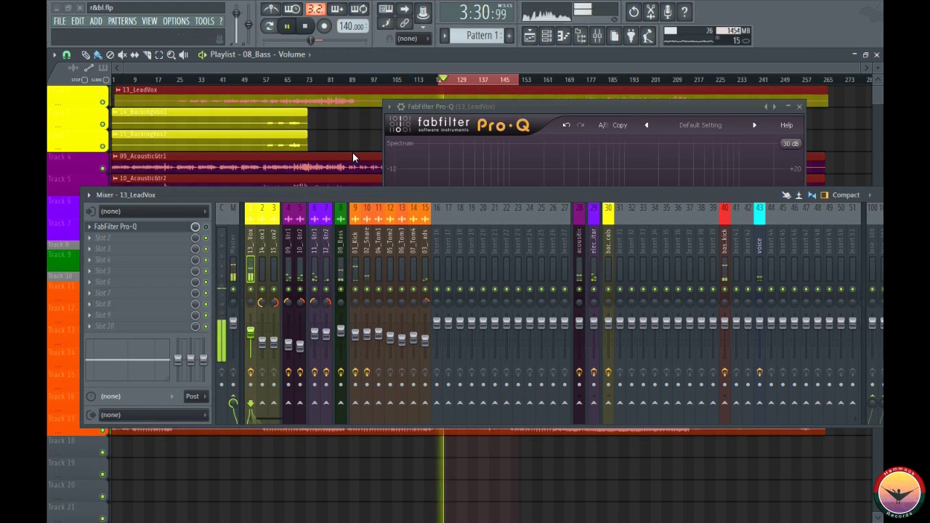
key(space)
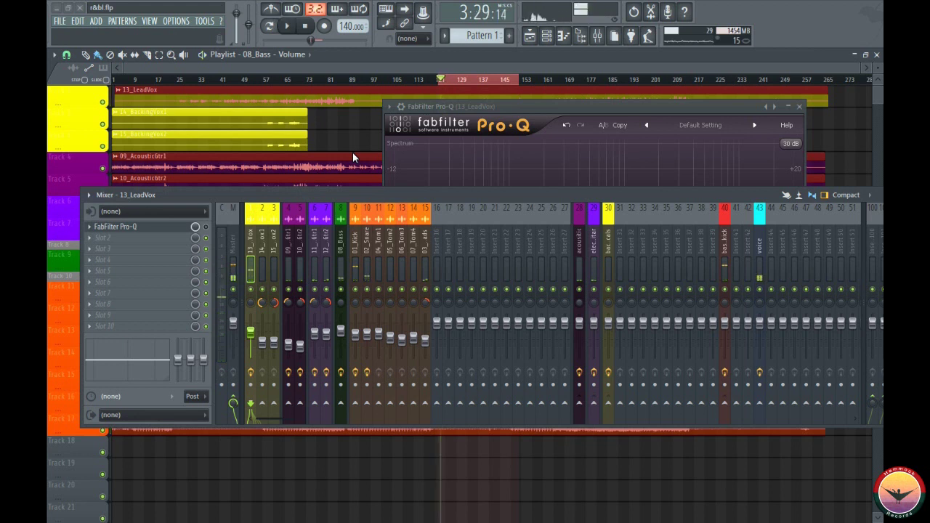
key(space)
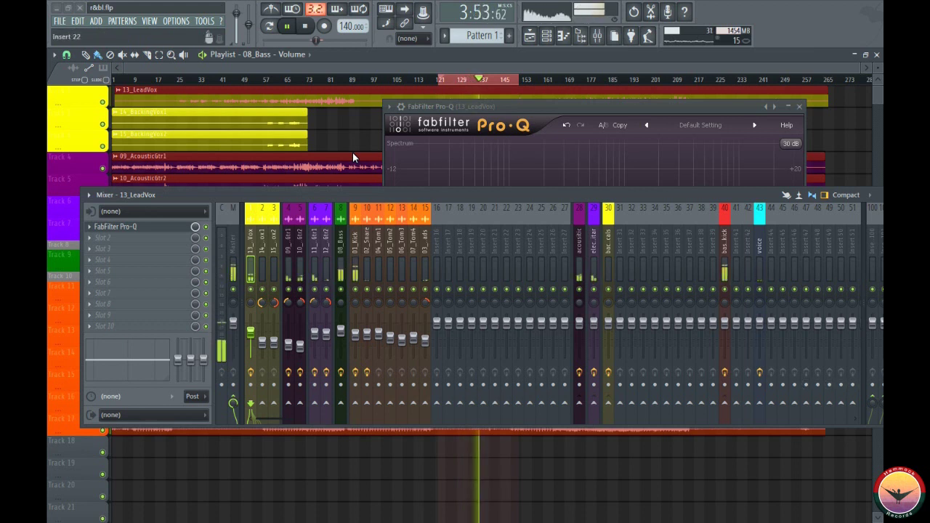
key(space)
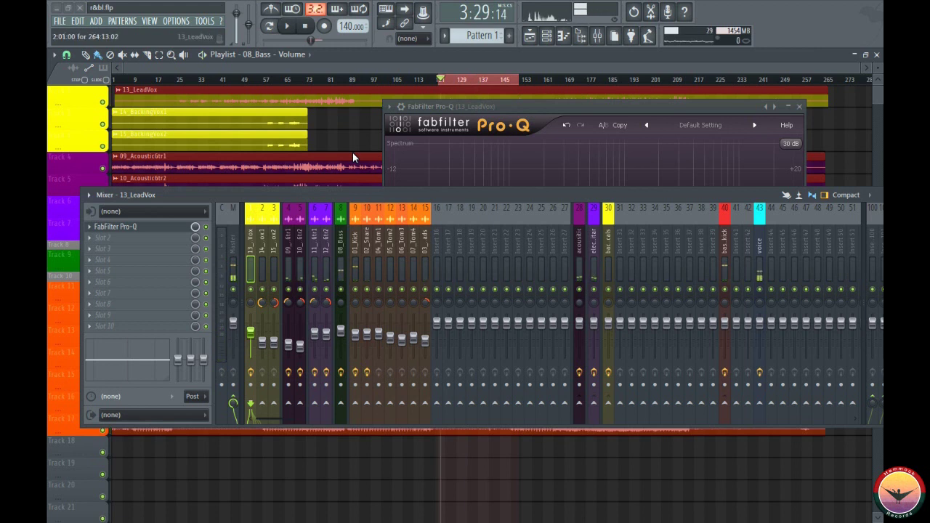
Step: Solo the lead vocal channel and return to its Pro-Q window
click(115, 227)
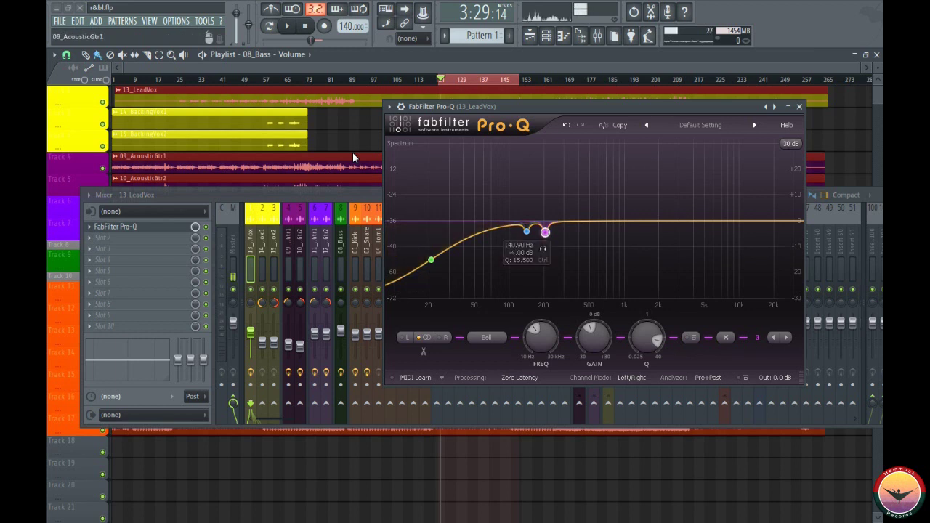
key(F9)
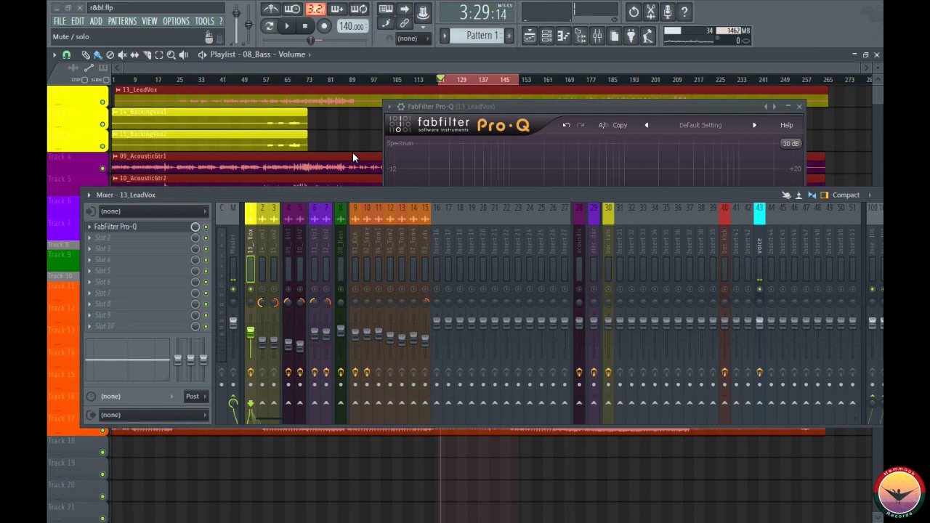
key(Tab)
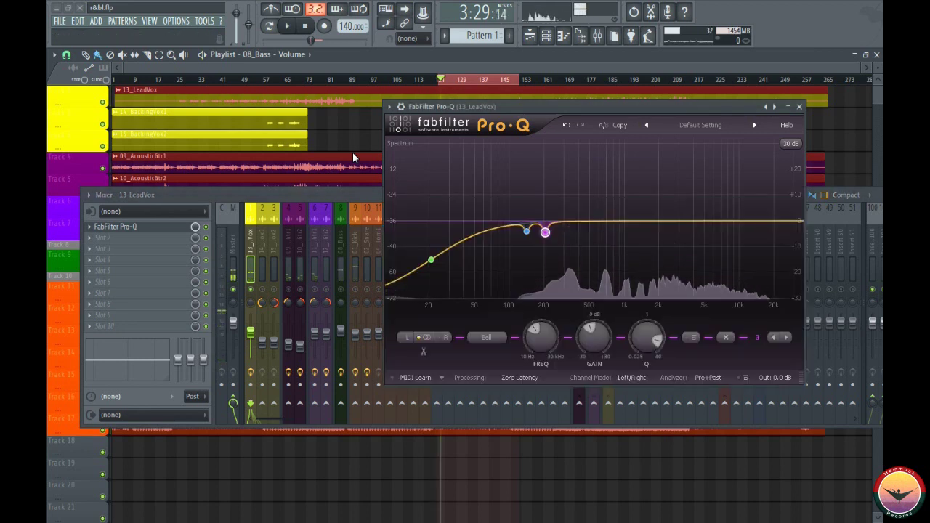
Step: Add a fourth bell band at about 346 Hz boosted to about +7.4 dB with a Q of about 2.23, auditioning it during playback
key(space)
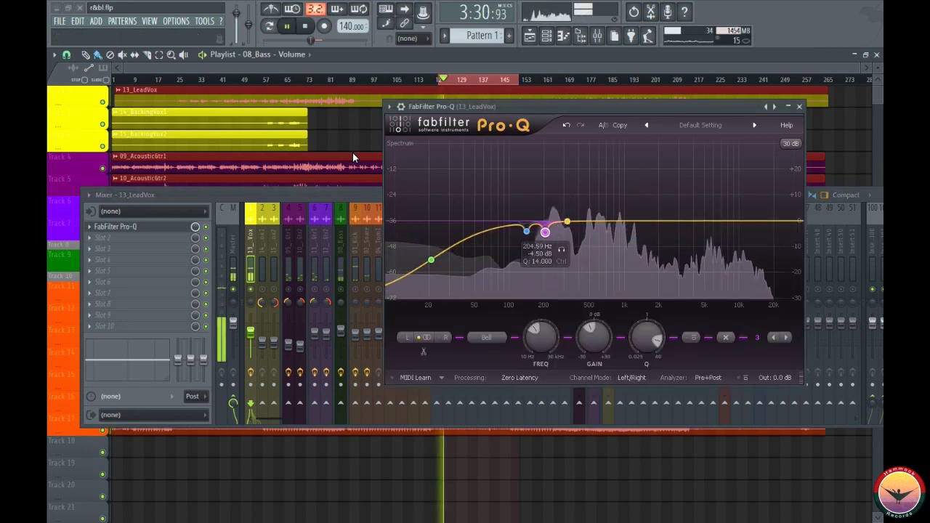
mouse_move(568, 221)
mouse_down()
mouse_move(580, 201)
mouse_move(572, 201)
mouse_up()
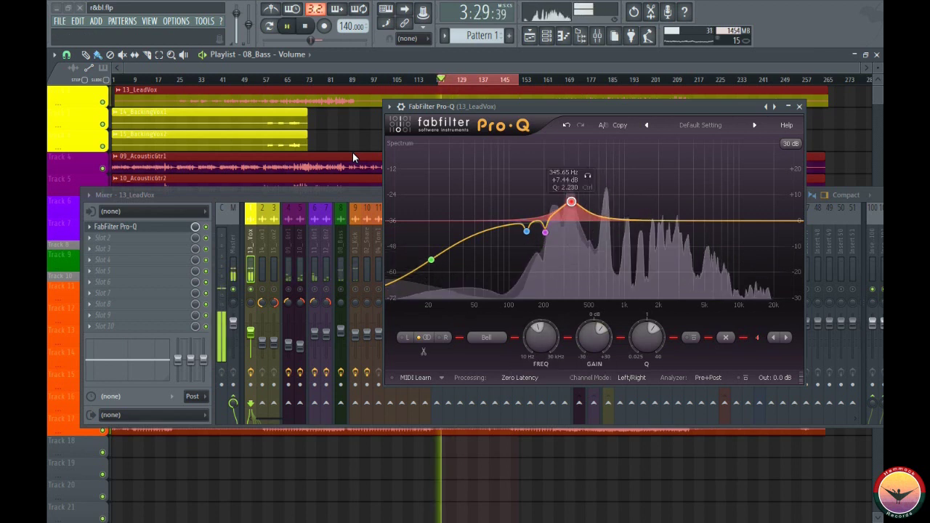
key(space)
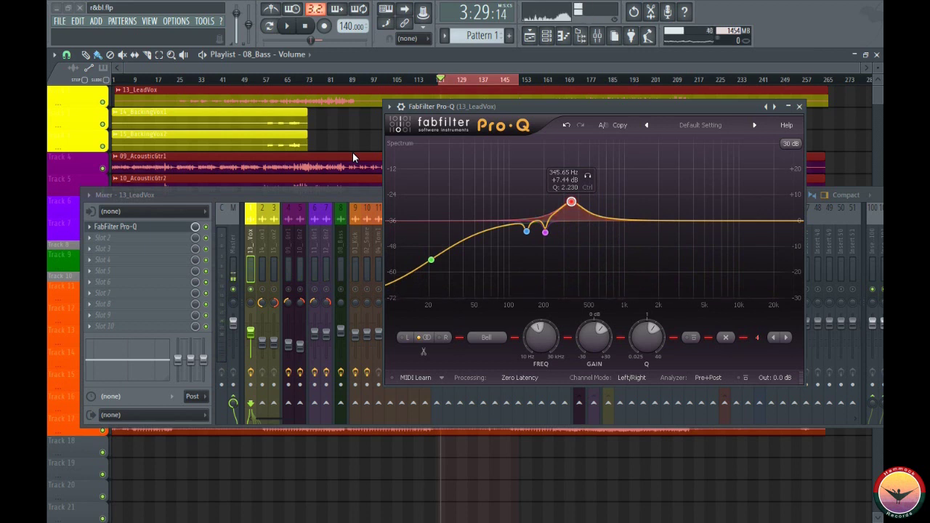
Step: Try a gain of -5 dB on band 4 and audition the cut on the lead vocal
double_click(594, 338)
text(-)
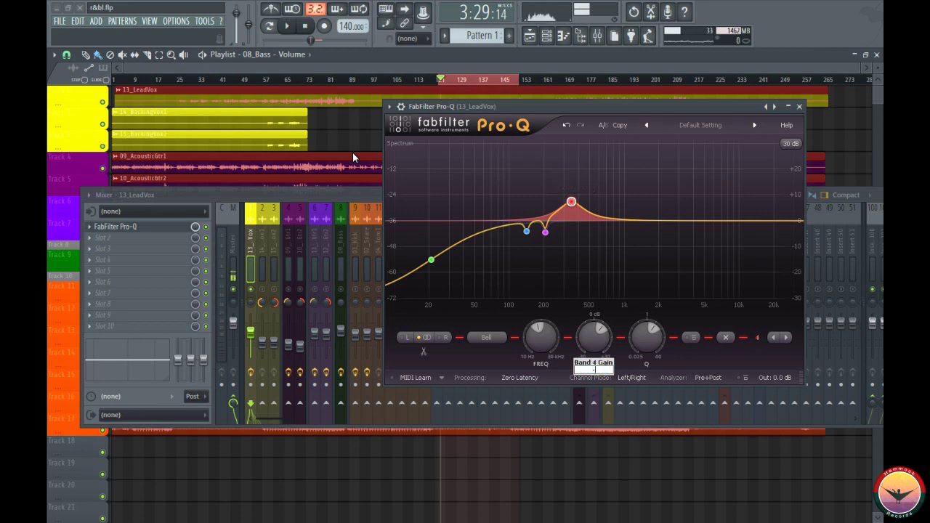
text(5)
key(Return)
key(space)
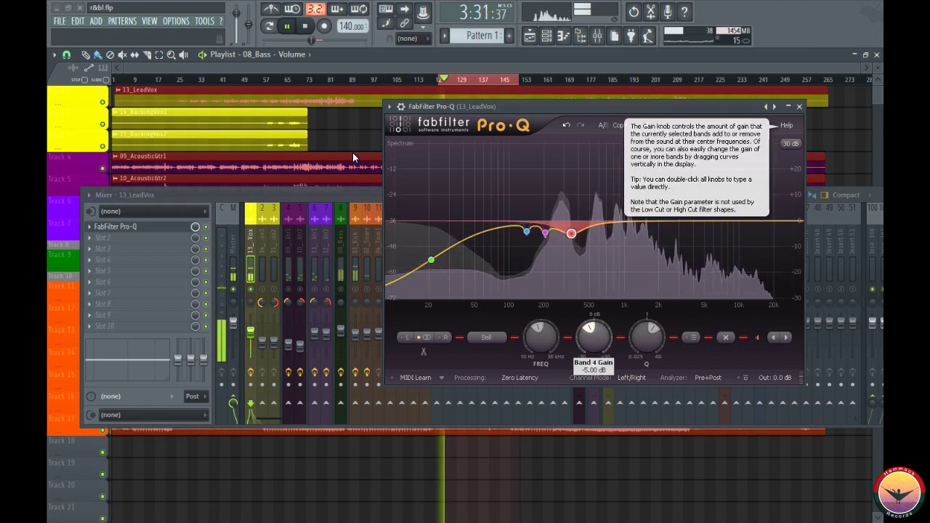
key(space)
Step: Set band 4's gain to -4.8 dB
double_click(595, 337)
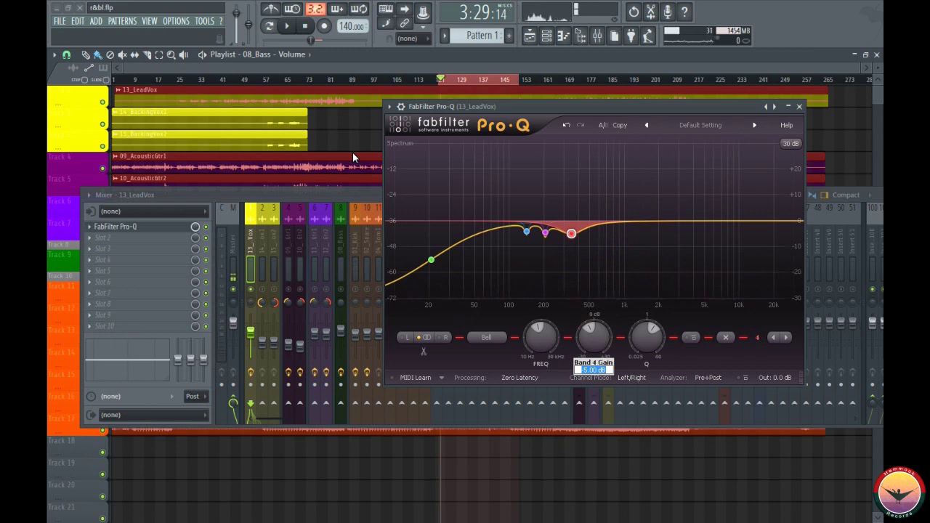
text(-4.)
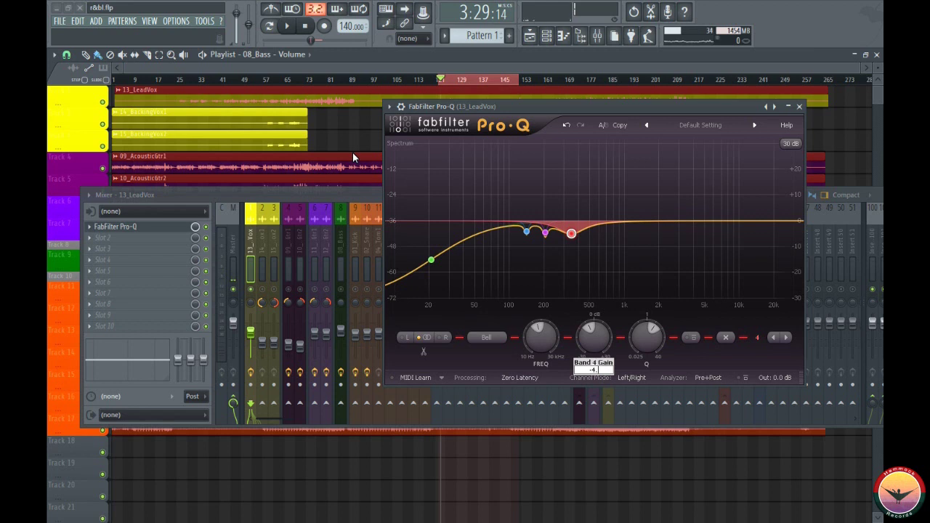
text(8)
key(Return)
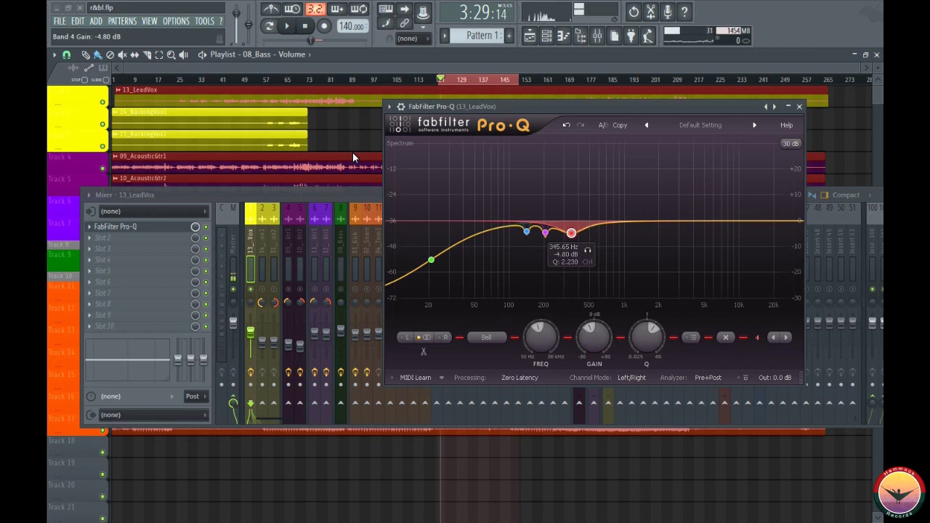
Step: Narrow band 4 by setting its Q to 10, and audition the result on the lead vocal
double_click(647, 337)
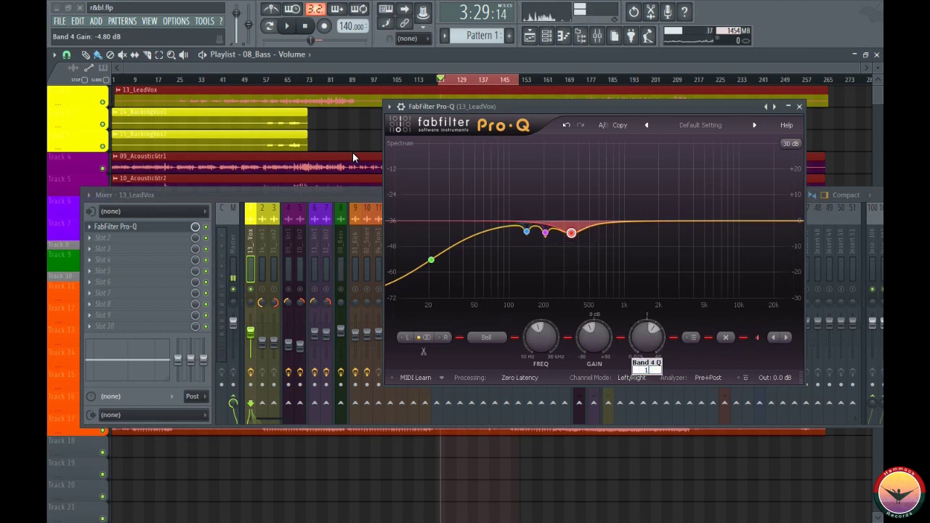
key(Return)
key(space)
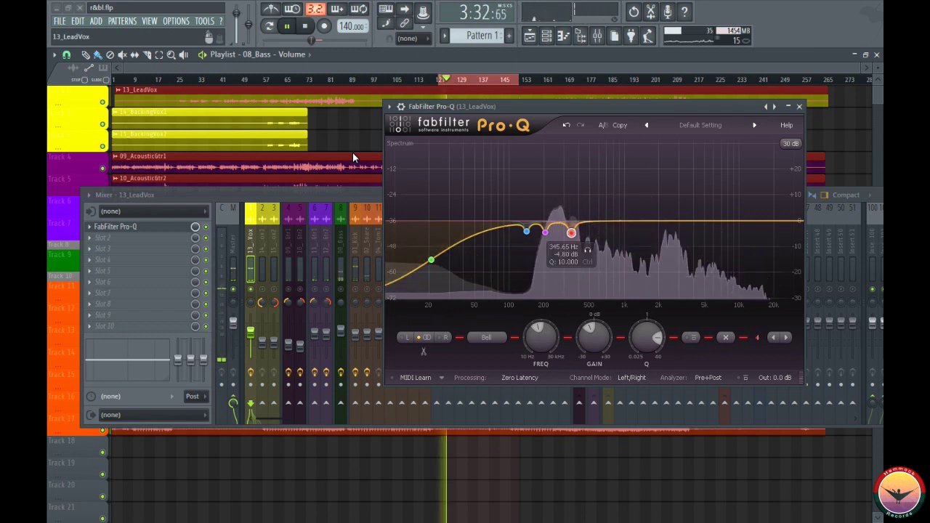
key(space)
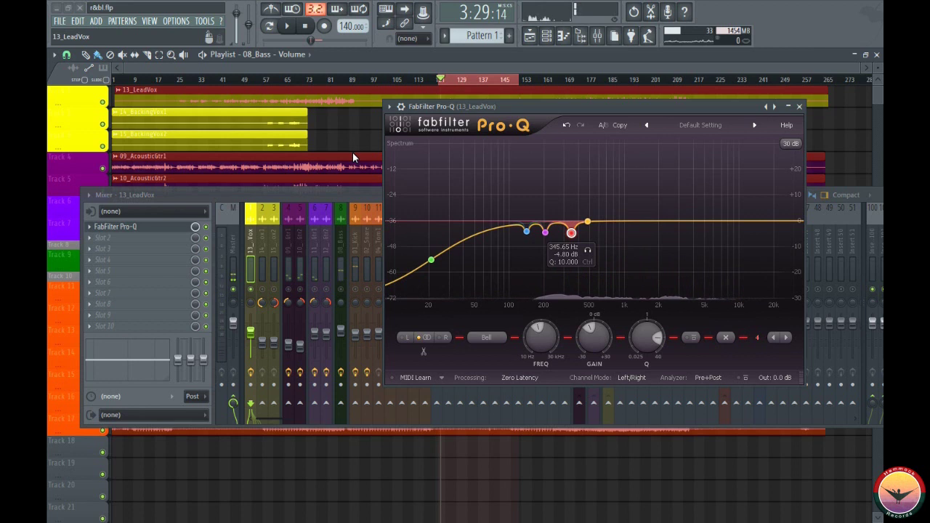
Step: Add a fifth bell band at about 436 Hz boosted to about +8.8 dB with a Q of about 2.62, auditioning it during playback
key(space)
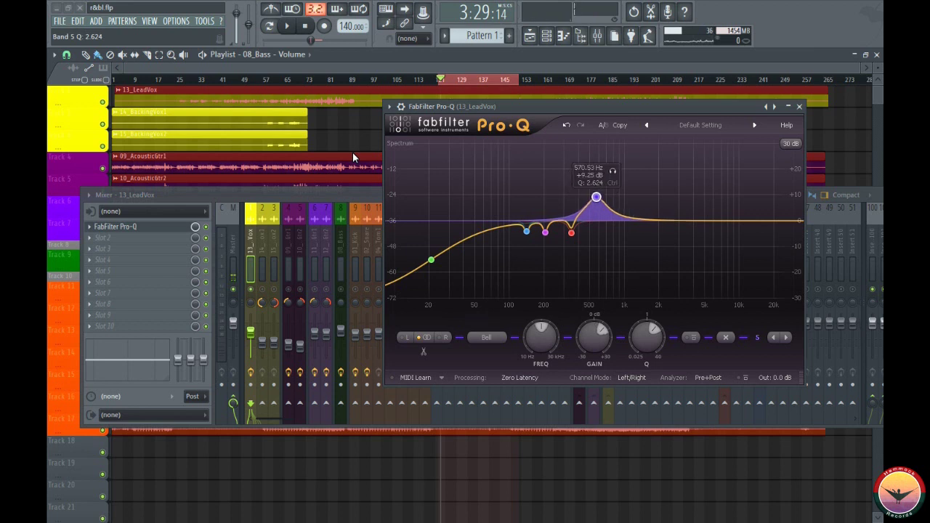
key(space)
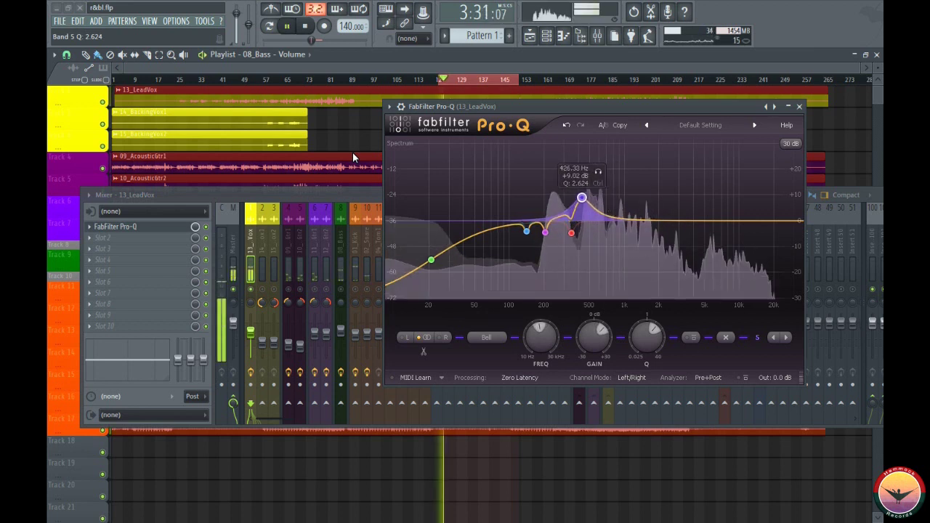
key(space)
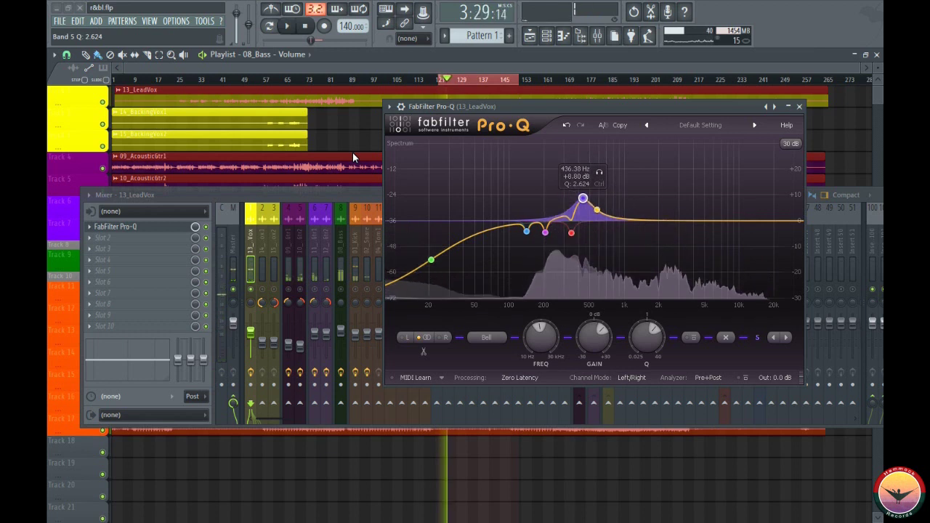
key(space)
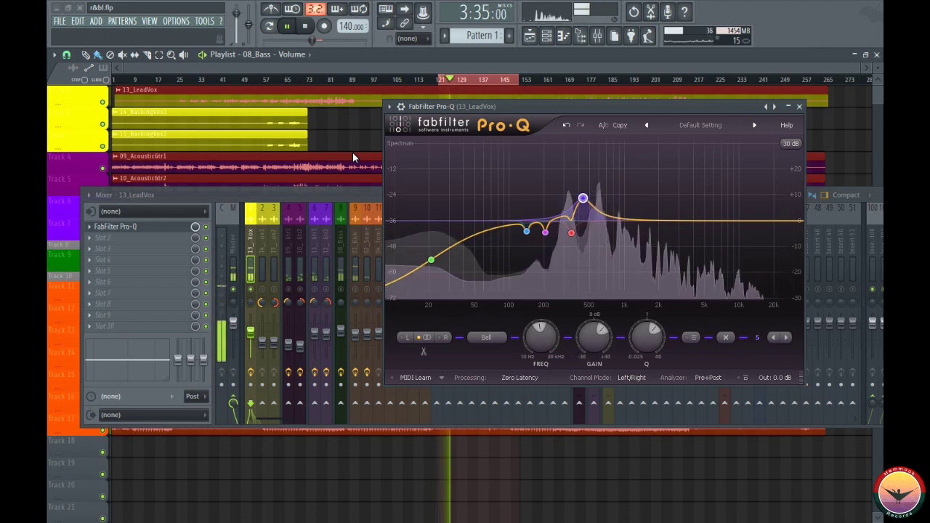
key(space)
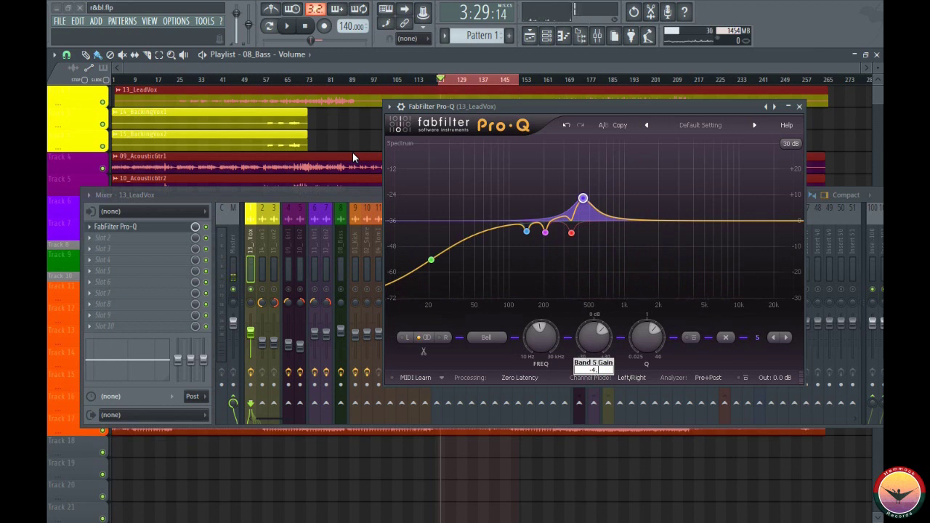
Step: Set band 5's gain to -4.2 dB and narrow it with a Q of 40
key(Return)
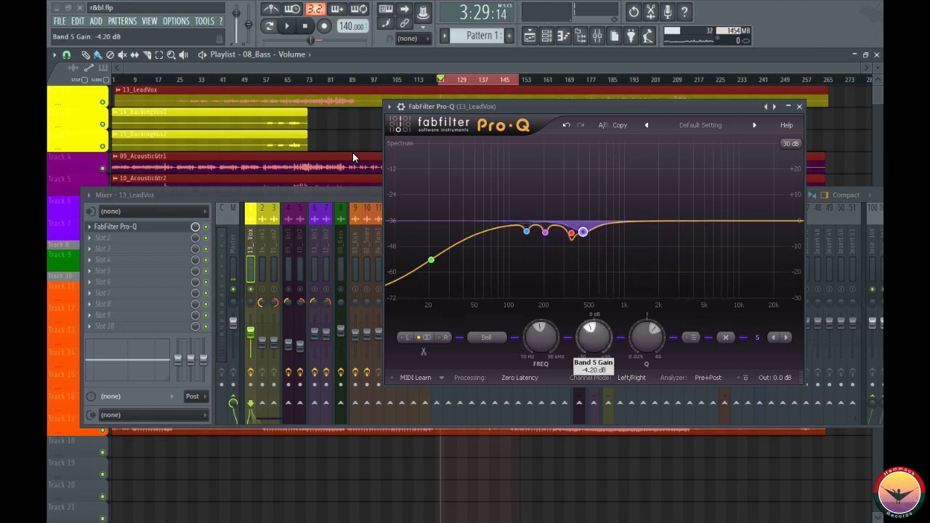
double_click(646, 337)
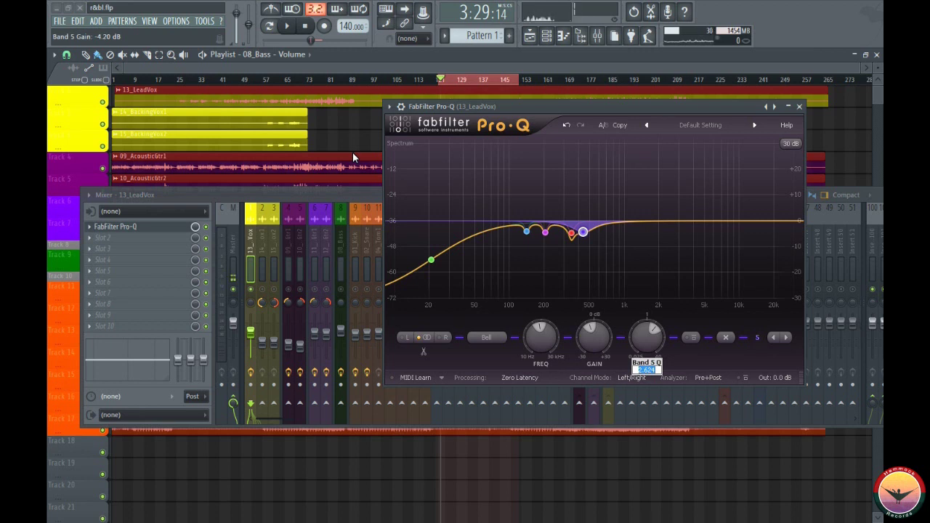
key(Return)
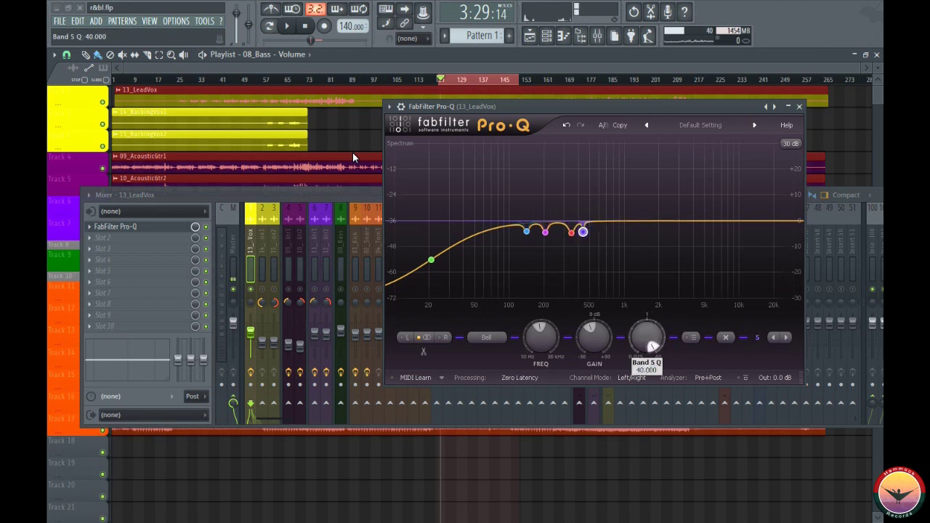
Step: Audition the soloed lead vocal with Pro-Q enabled and bypassed, and review the EQ curve before closing the plugin window
key(space)
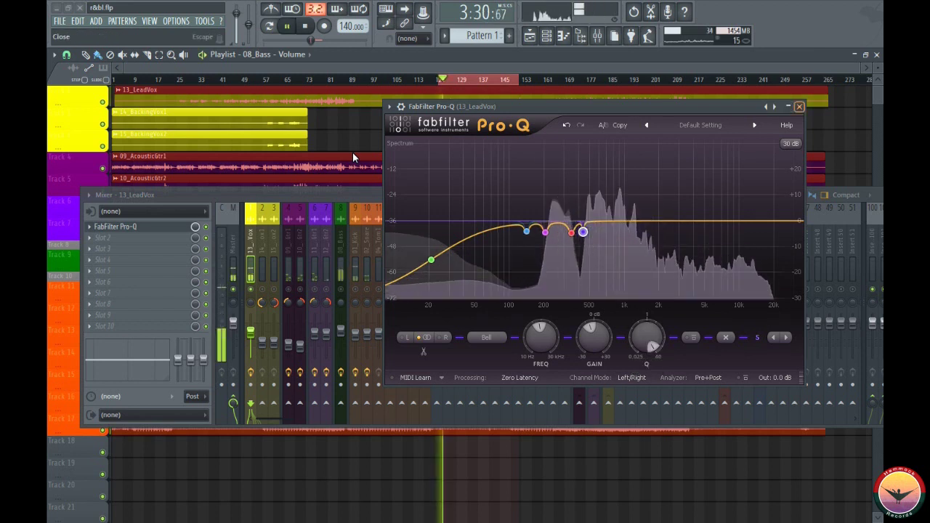
key(Escape)
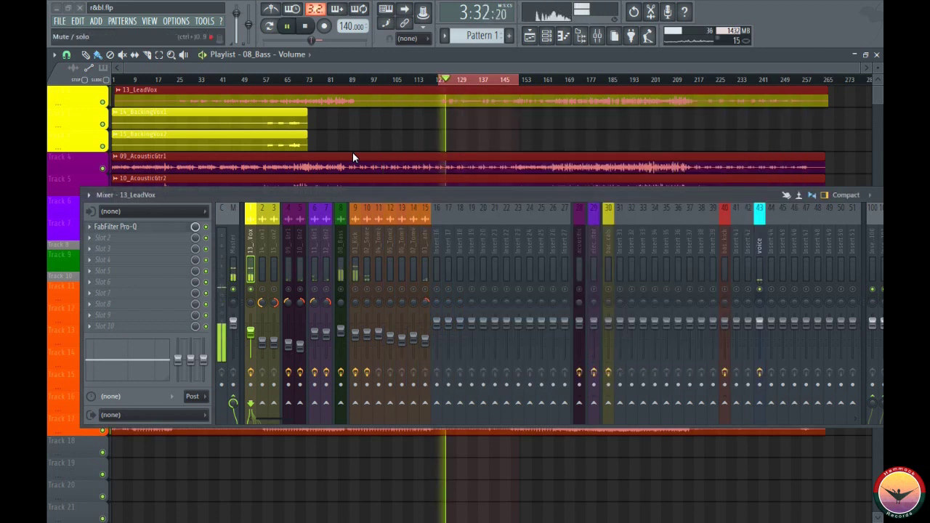
key(space)
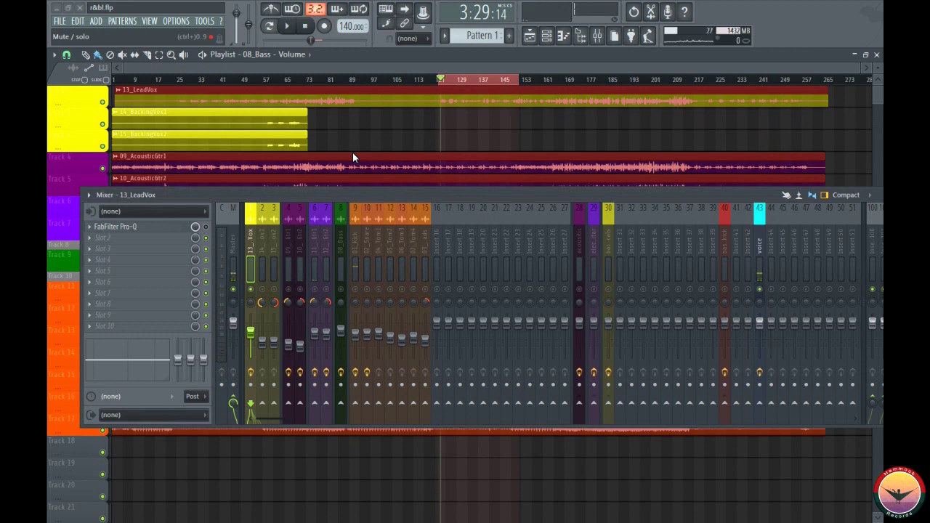
key(space)
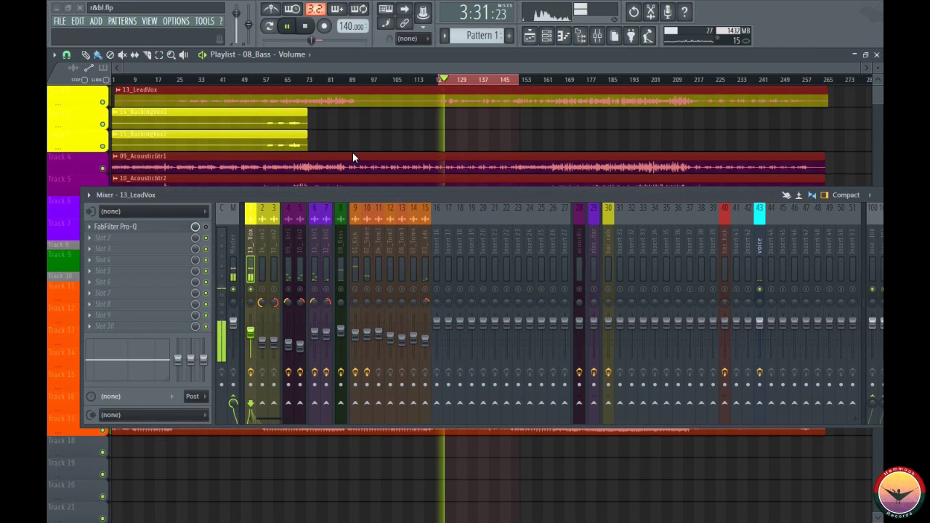
key(space)
key(space)
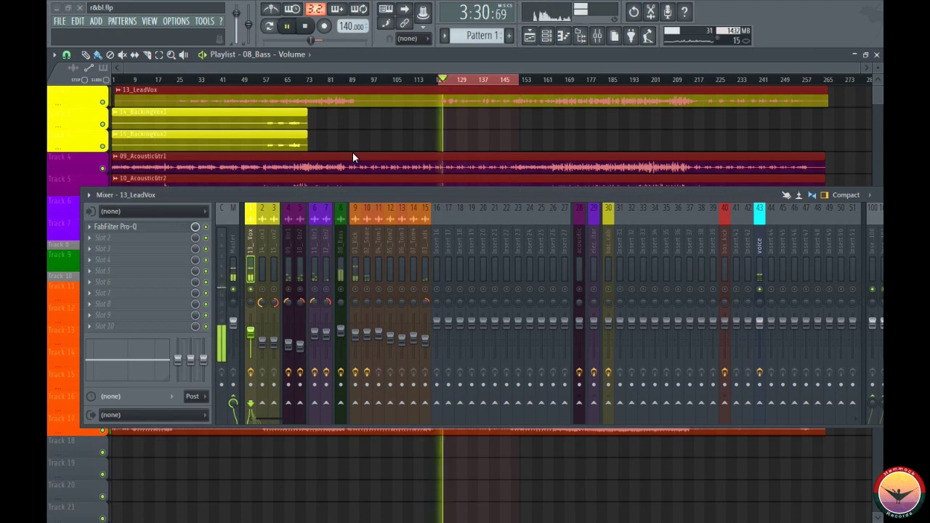
key(space)
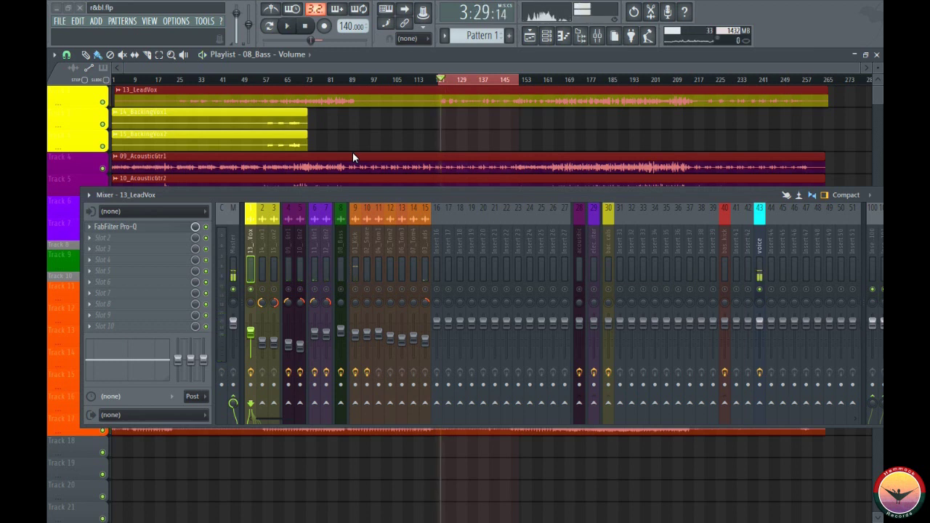
click(116, 226)
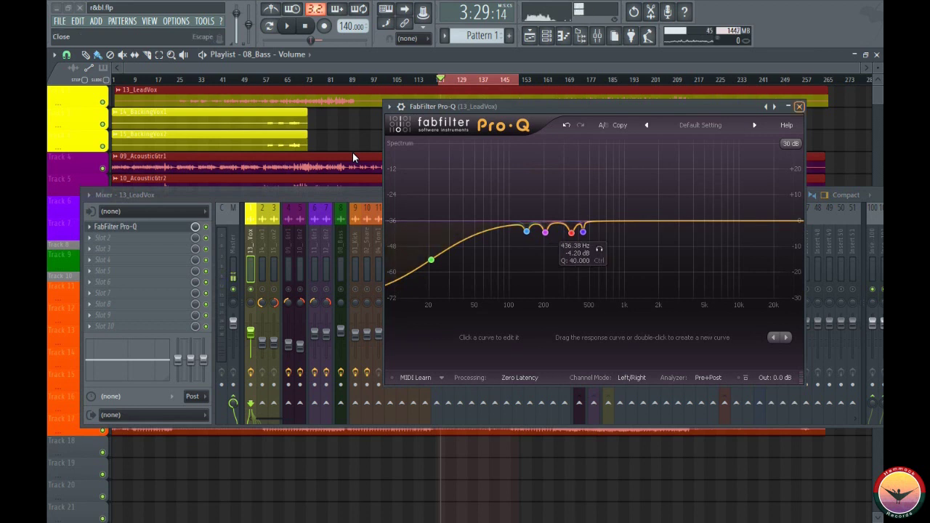
click(799, 107)
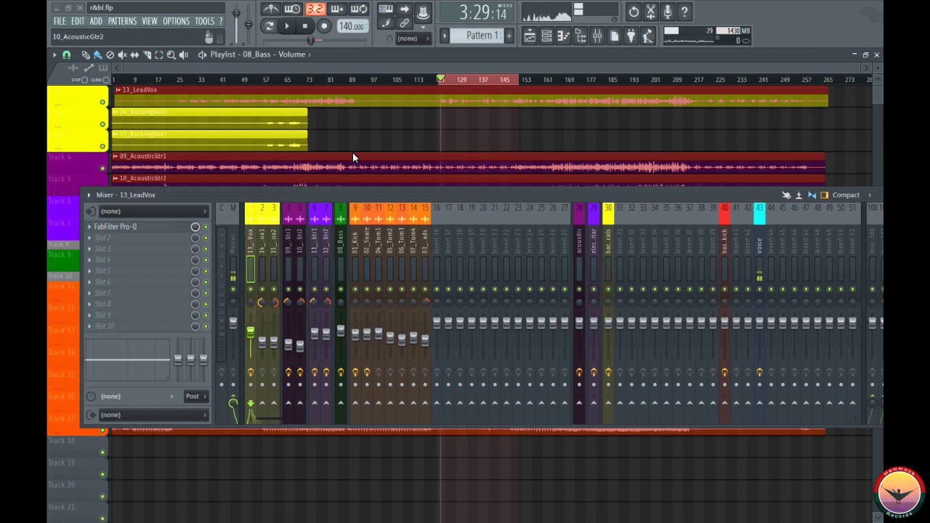
Step: Play the full mix with all tracks unsoloed, from about 3:29 and again from about 5:18, to check the equalized lead vocal in context
key(space)
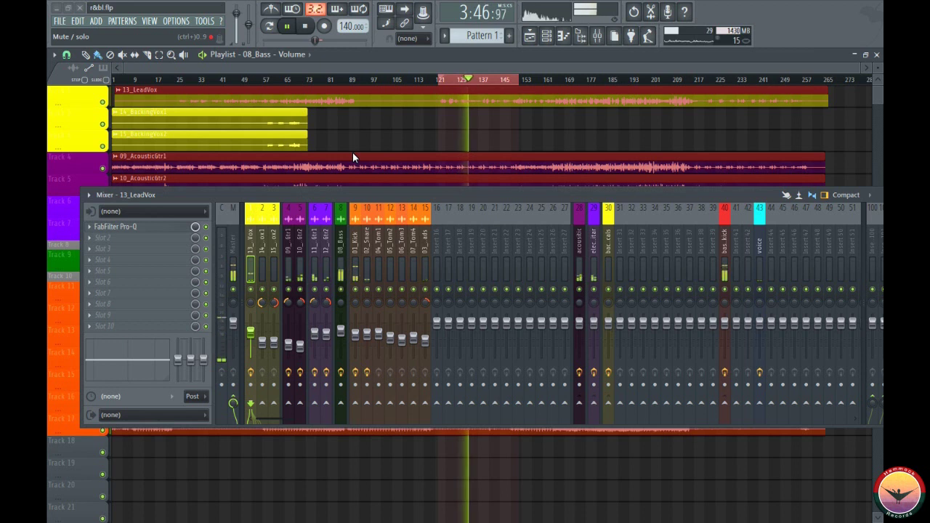
key(space)
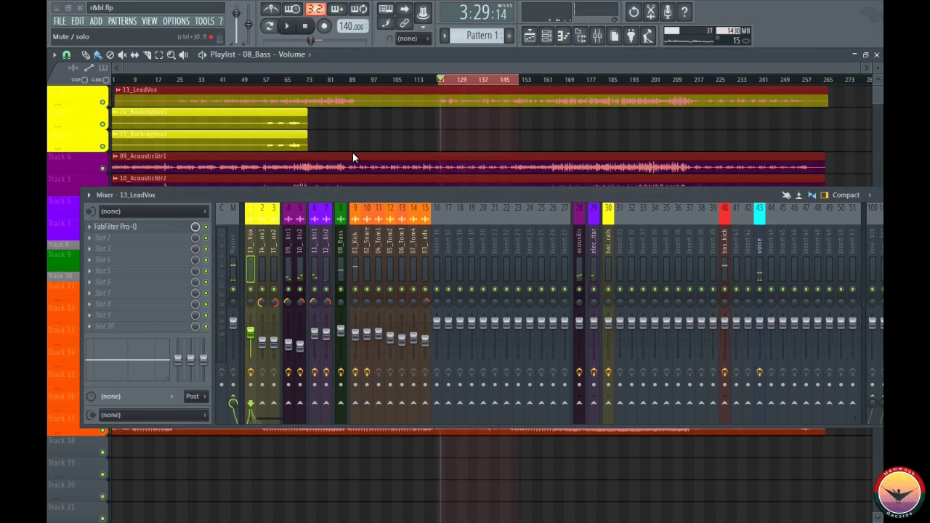
key(space)
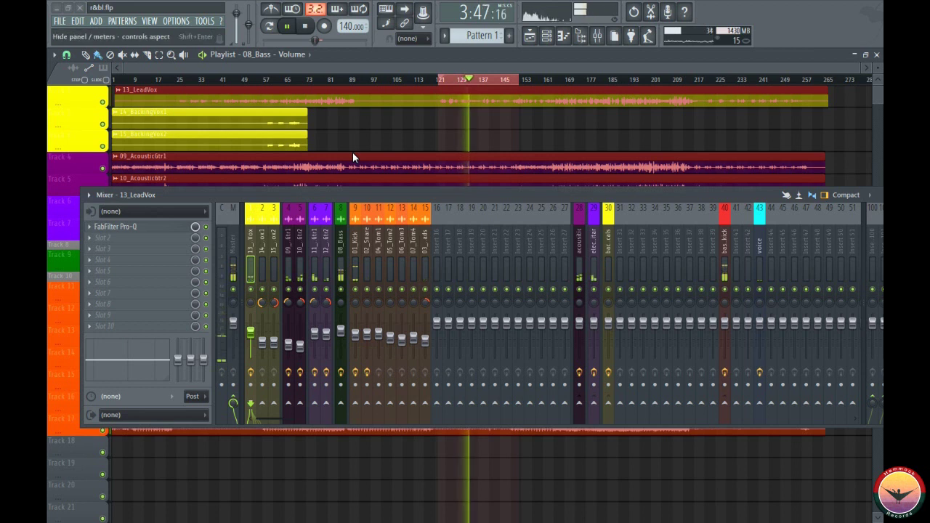
key(space)
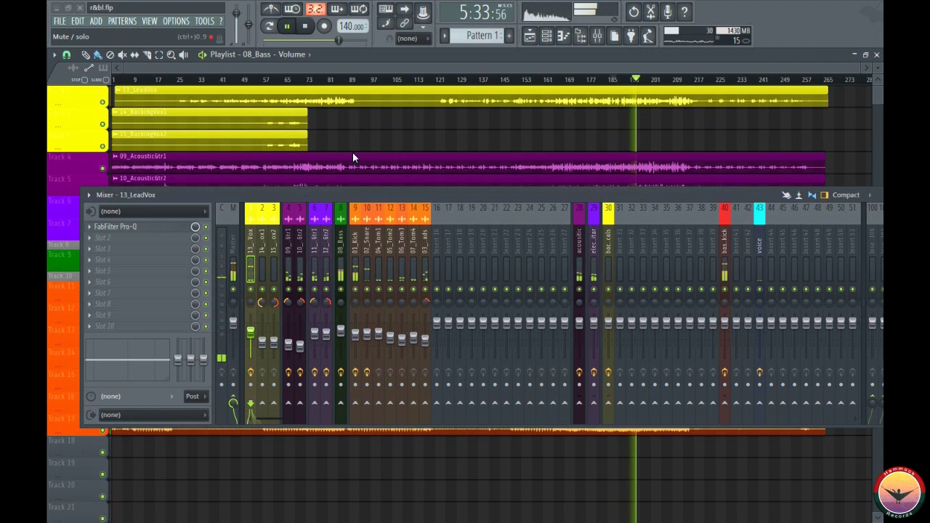
key(space)
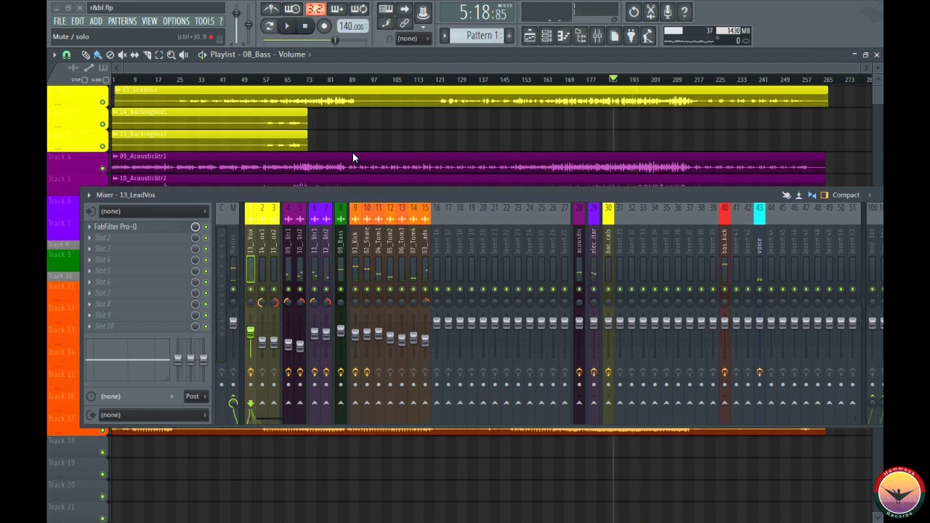
Step: Set the output gain of the lead vocal's Pro-Q to 1.3 dB and close the plugin window
click(125, 227)
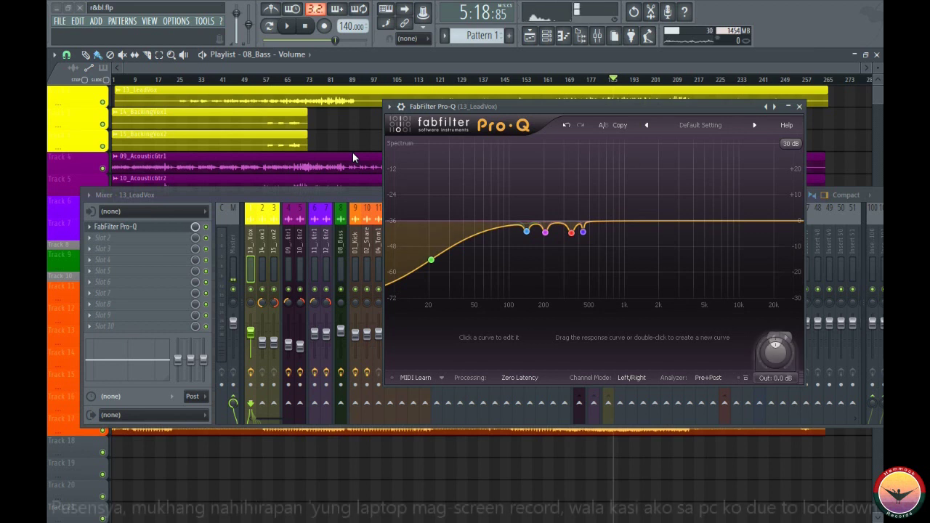
double_click(776, 353)
text(1.3)
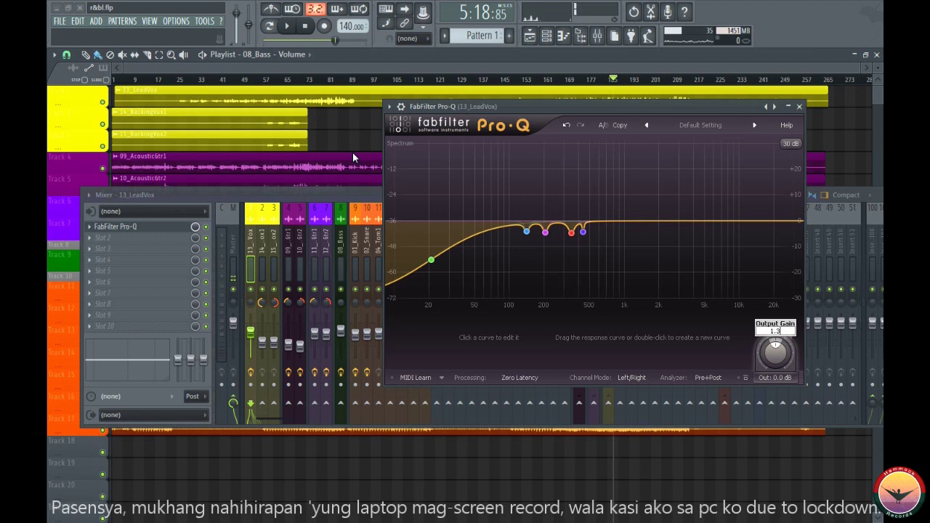
key(Return)
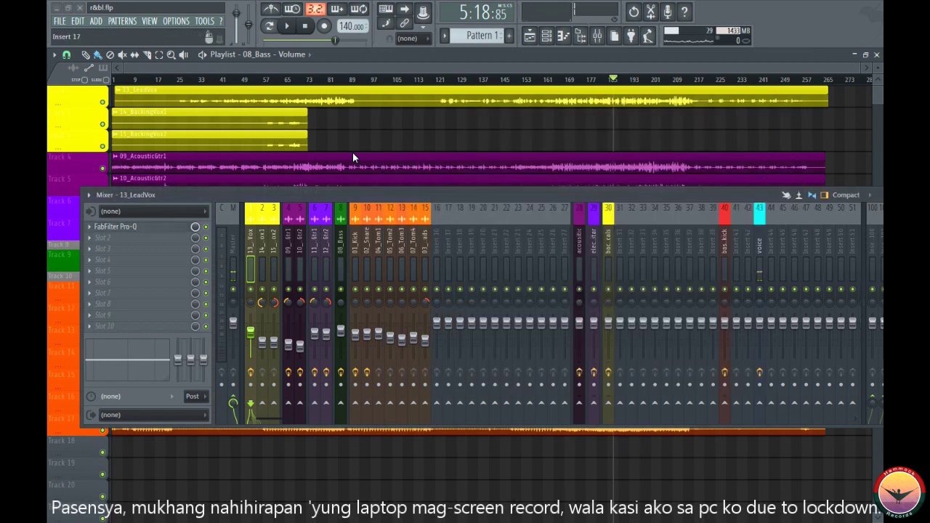
Step: Compare the full mix with the lead vocal's Pro-Q enabled and bypassed, and move the mixer window lower to uncover more playlist tracks
key(space)
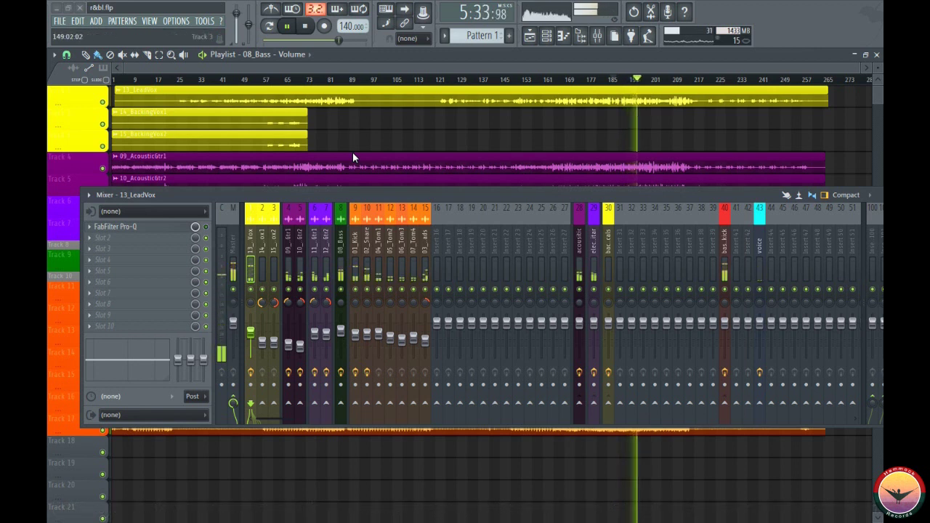
key(space)
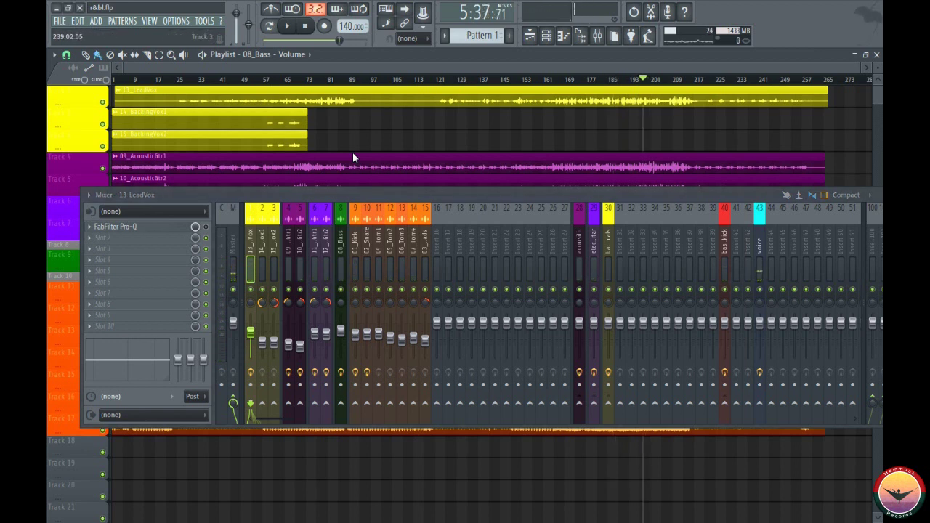
key(space)
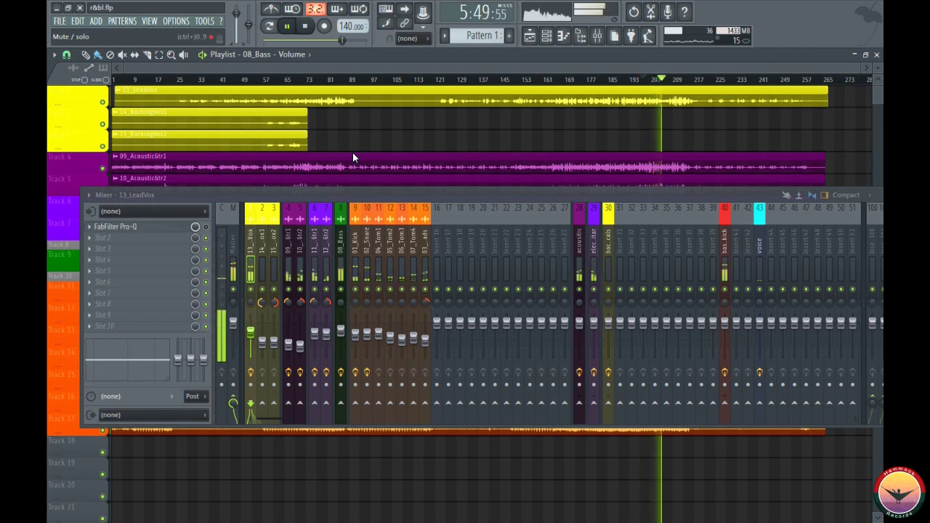
key(space)
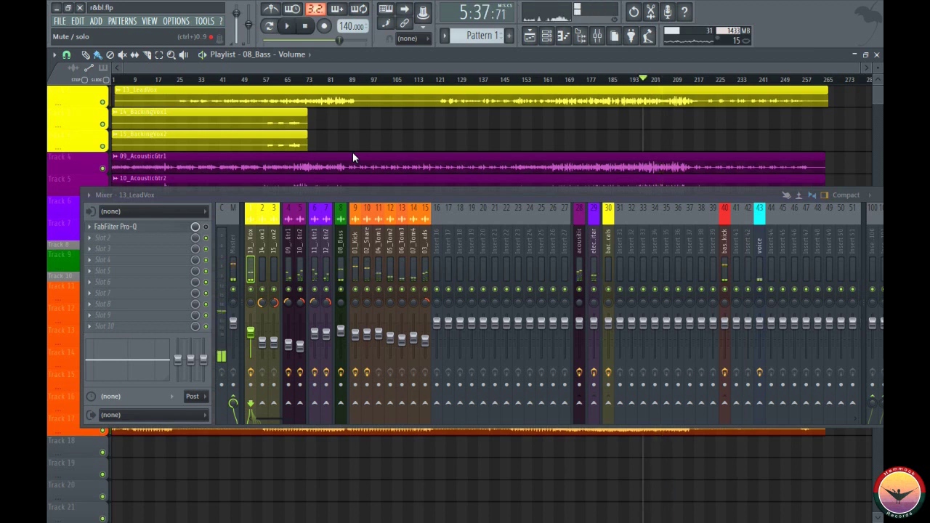
key(space)
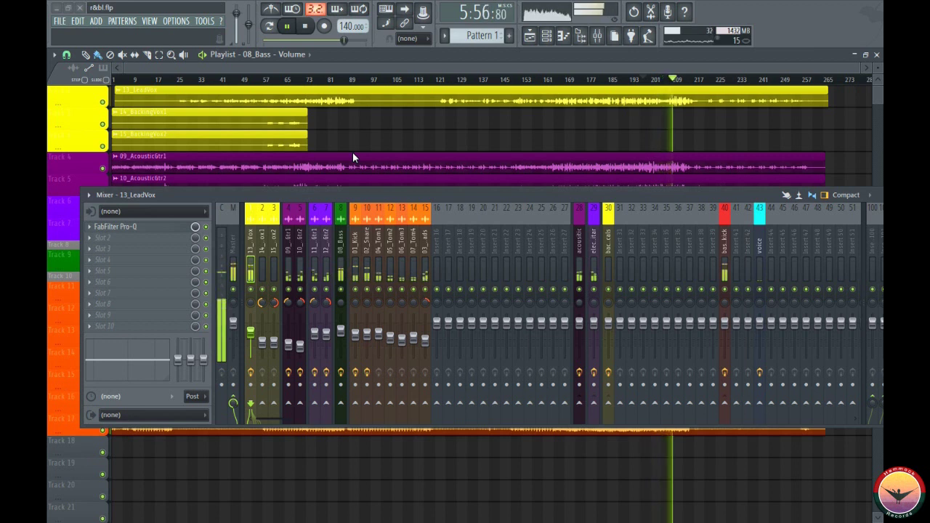
key(space)
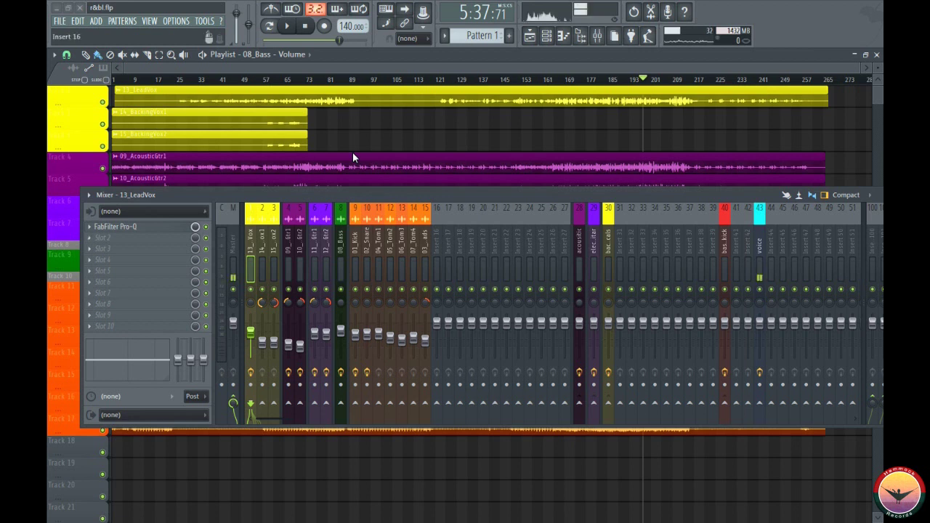
drag(431, 195, 406, 222)
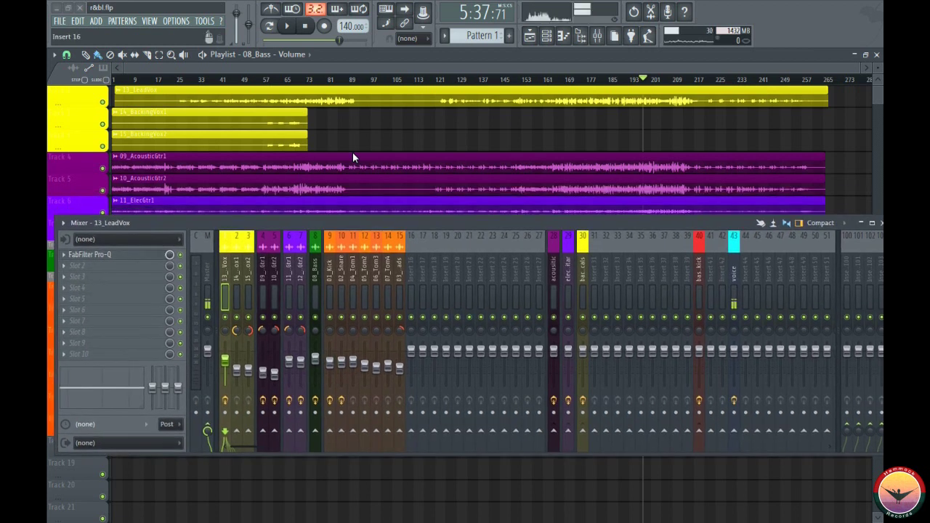